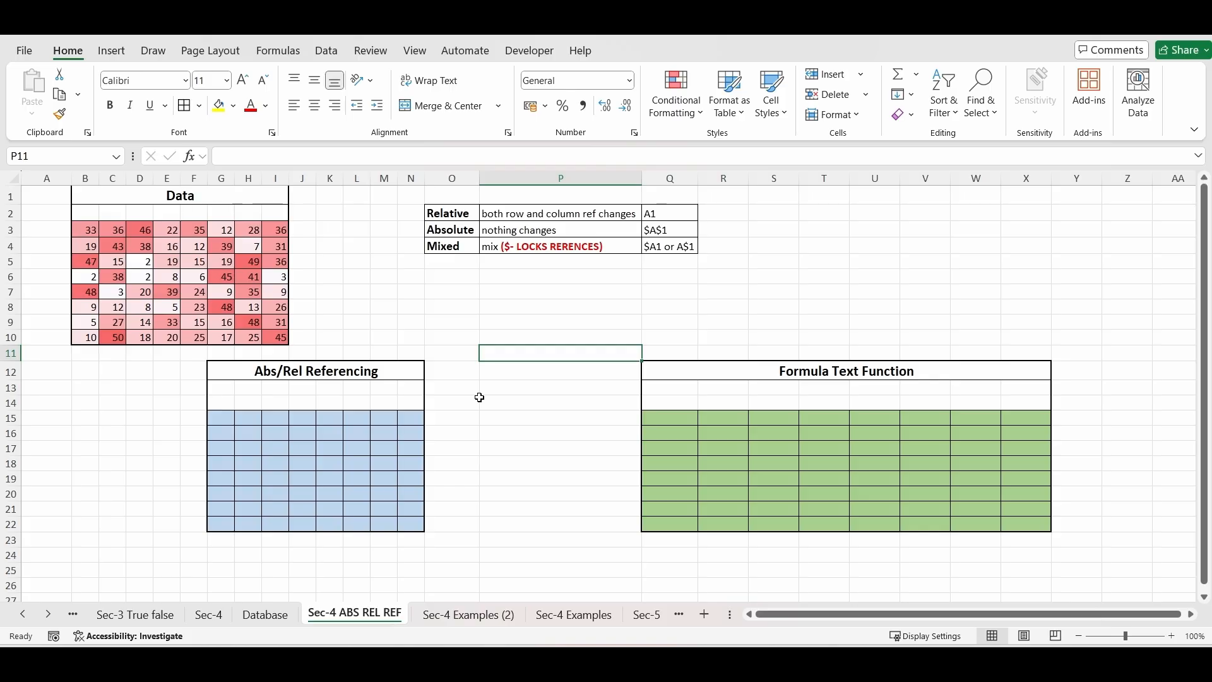
Step: Review the Relative, Absolute and Mixed reference definitions and the source values in the Data table
{"action": "left_click", "coordinate": [456, 215]}
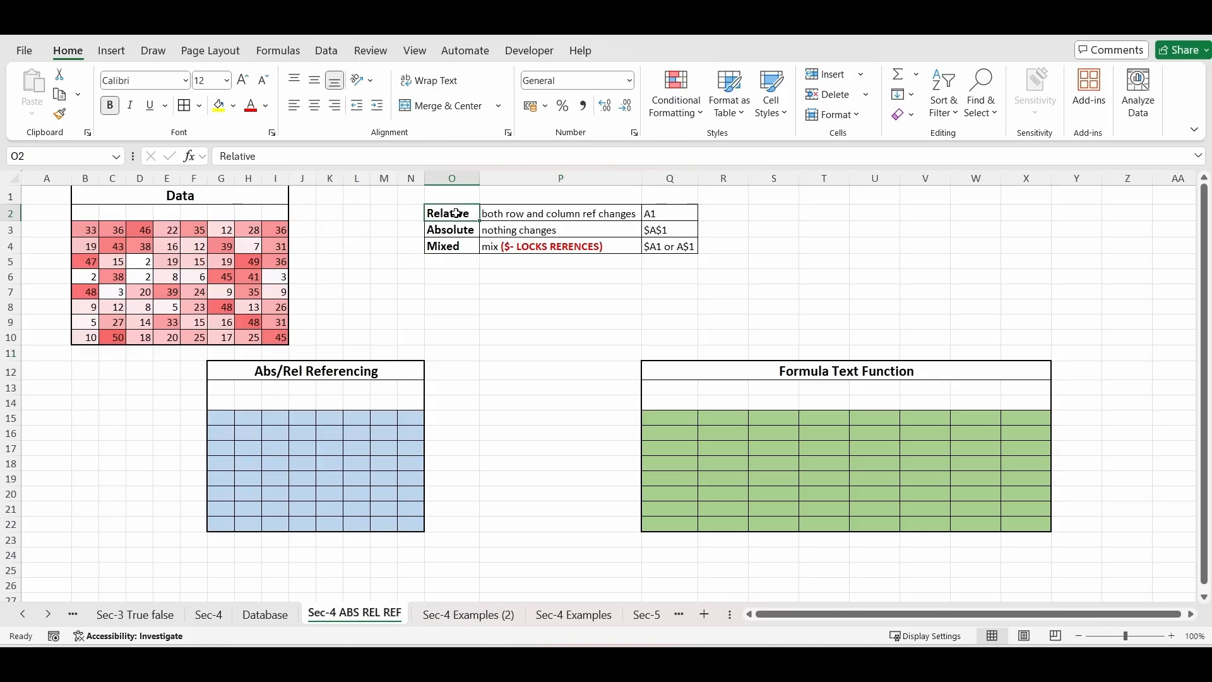
{"action": "left_click", "coordinate": [458, 235]}
{"action": "left_click", "coordinate": [459, 245]}
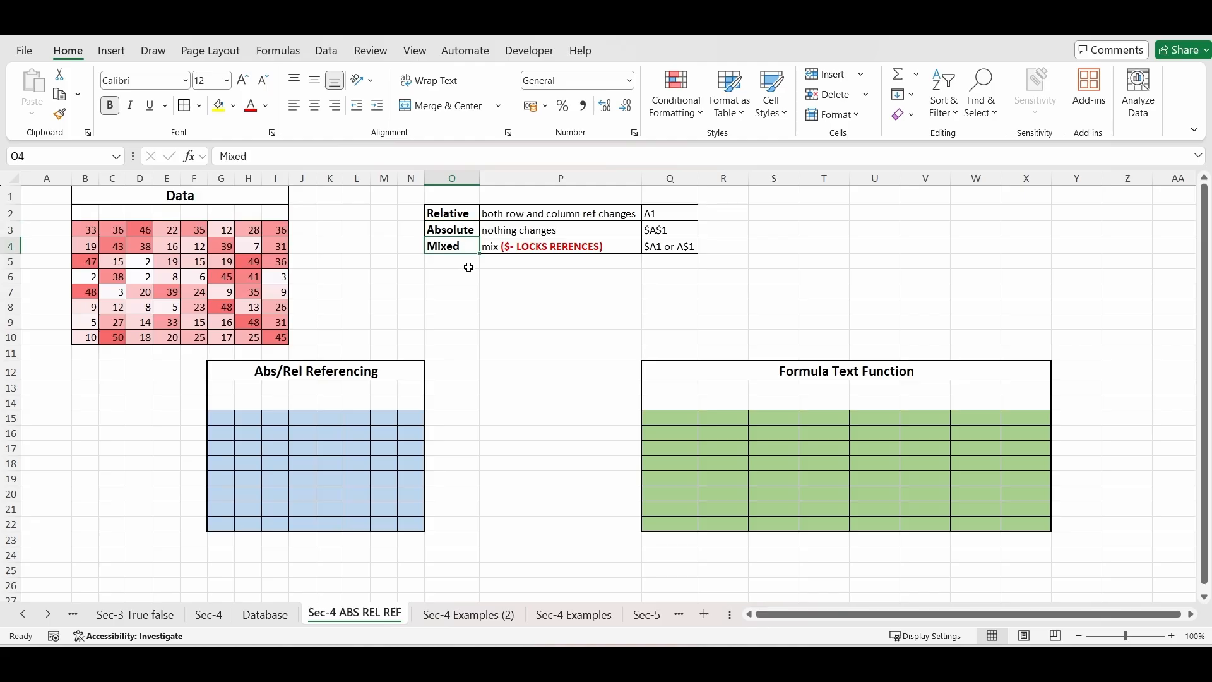
{"action": "left_click", "coordinate": [457, 212]}
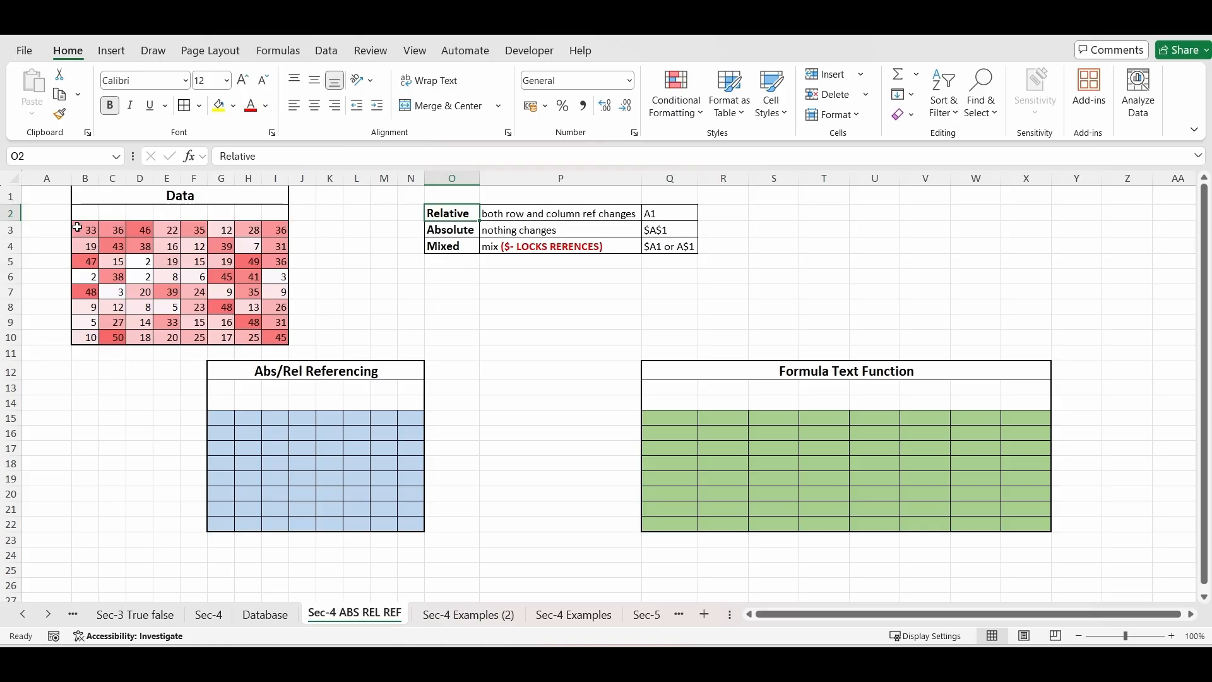
{"action": "left_click_drag", "start_coordinate": [94, 229], "coordinate": [283, 339]}
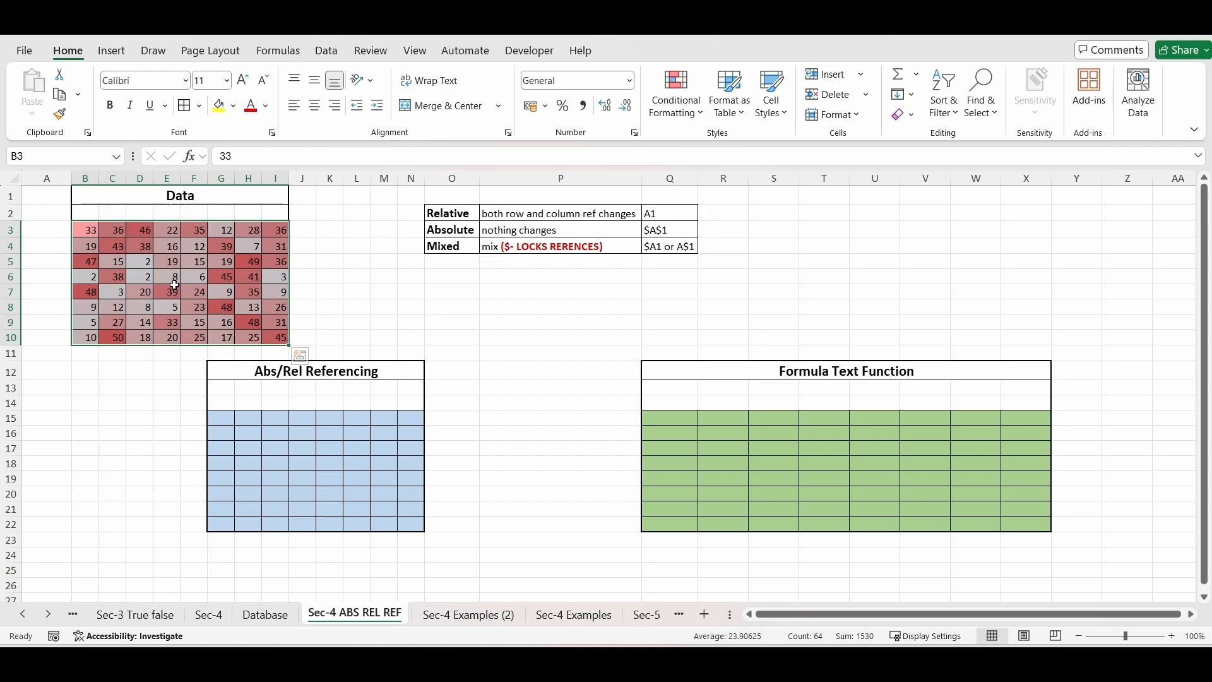
Step: Enter =B3 in cell G15 of the Abs/Rel Referencing table to reference the first Data value
{"action": "left_click", "coordinate": [243, 402]}
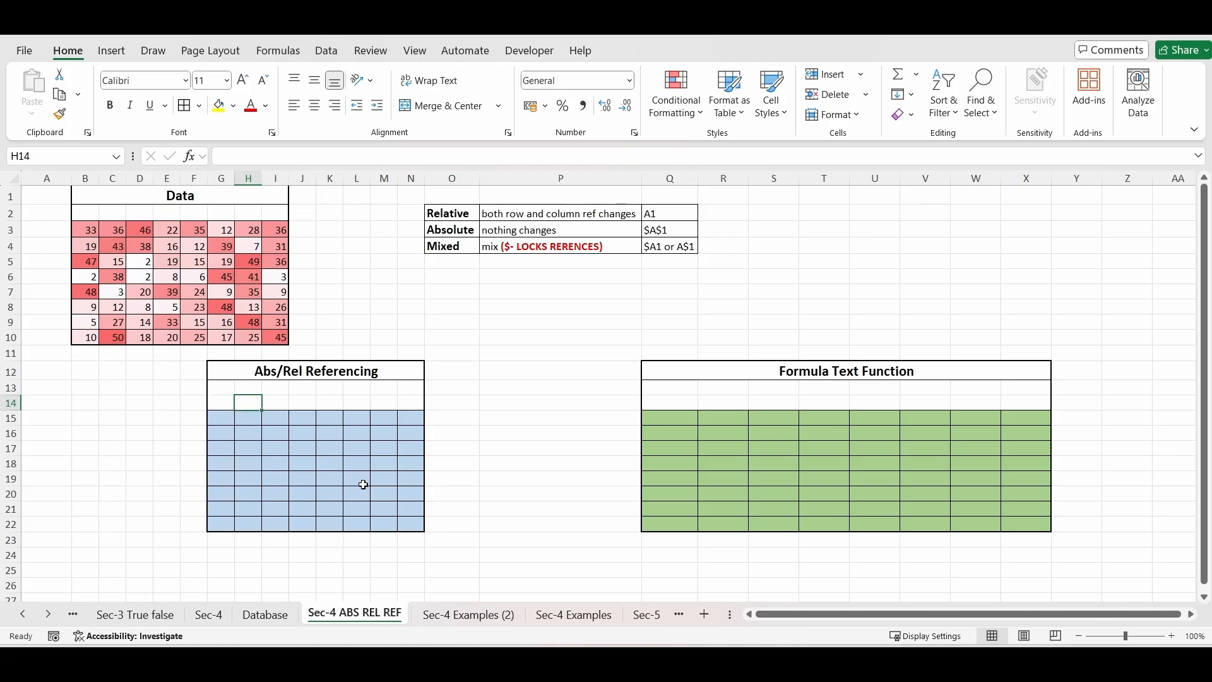
{"action": "left_click", "coordinate": [221, 418]}
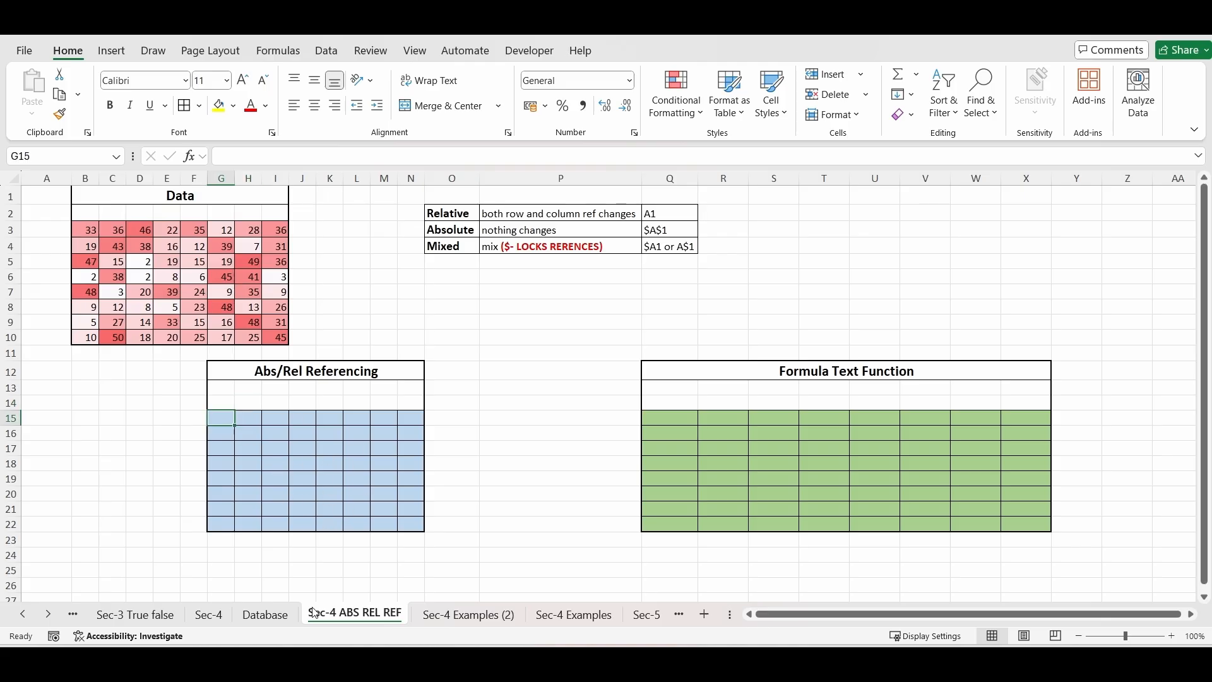
{"action": "type", "text": "="}
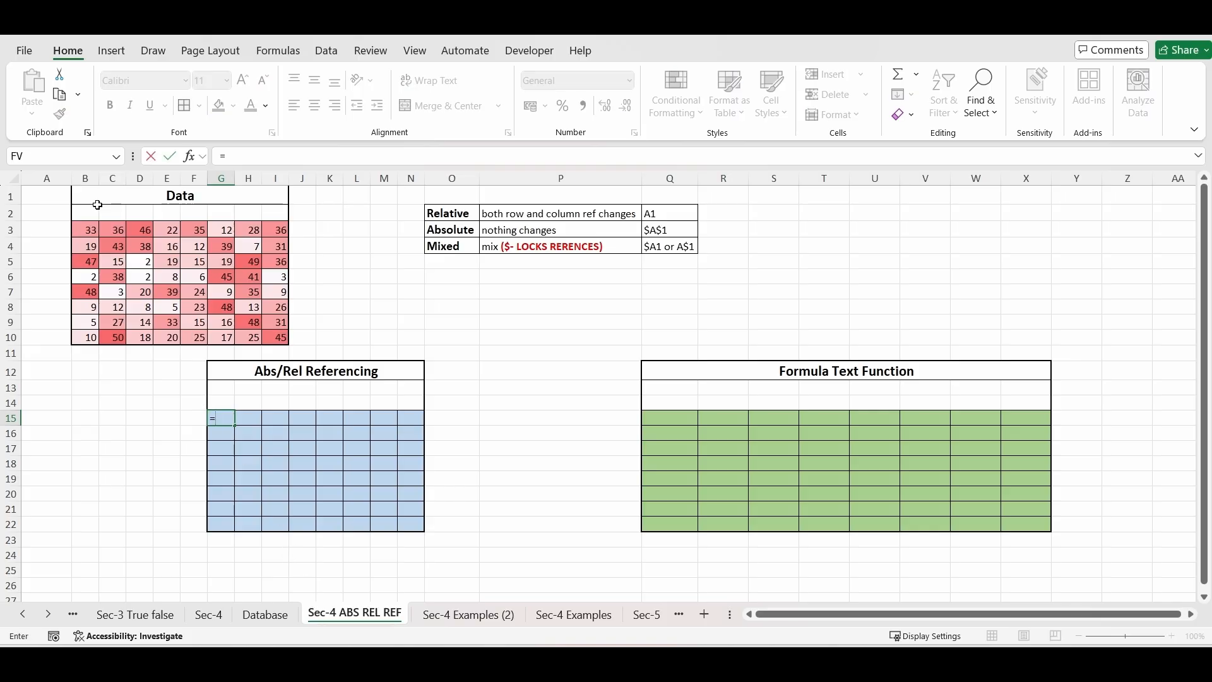
{"action": "left_click", "coordinate": [93, 230]}
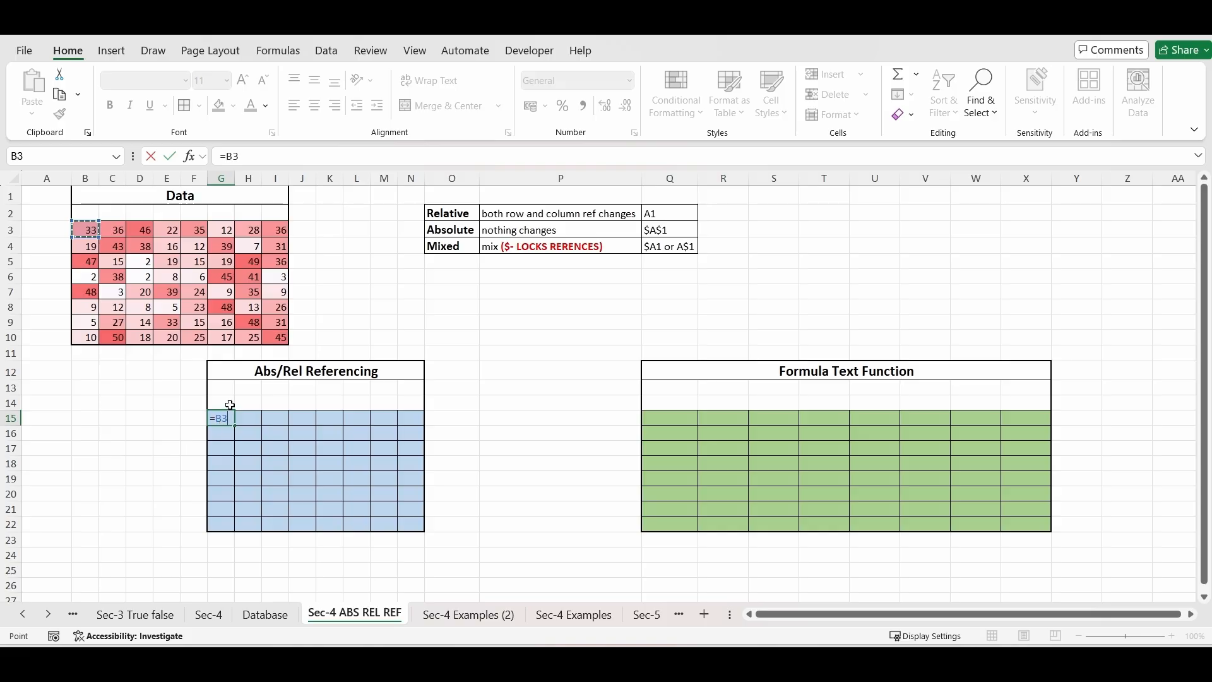
{"action": "key", "text": "Return"}
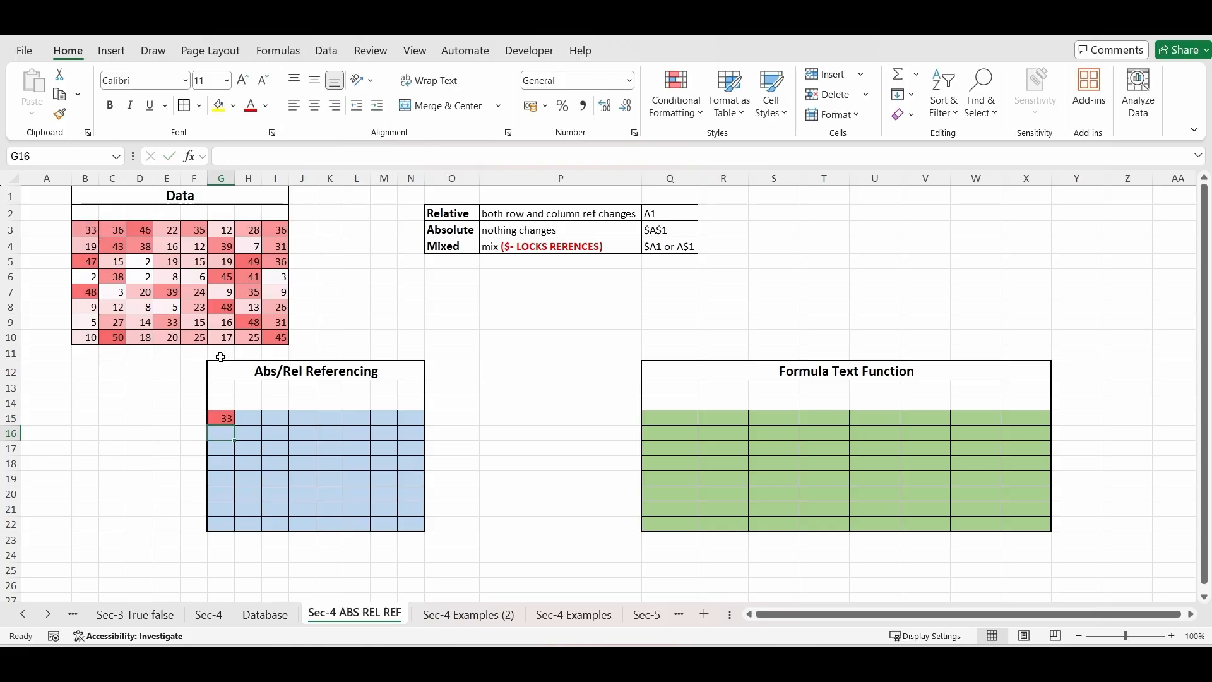
{"action": "left_click", "coordinate": [222, 418]}
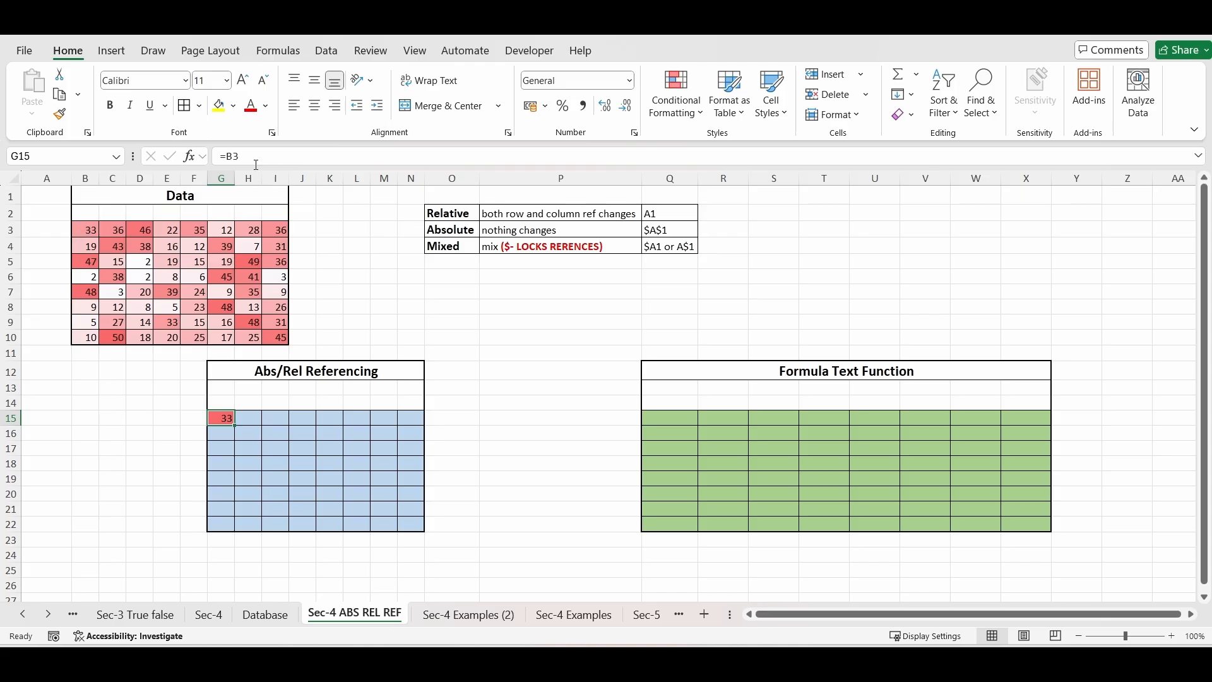
Step: Enter =FORMULATEXT(G15) in cell Q15 of the Formula Text Function table
{"action": "left_click", "coordinate": [669, 418]}
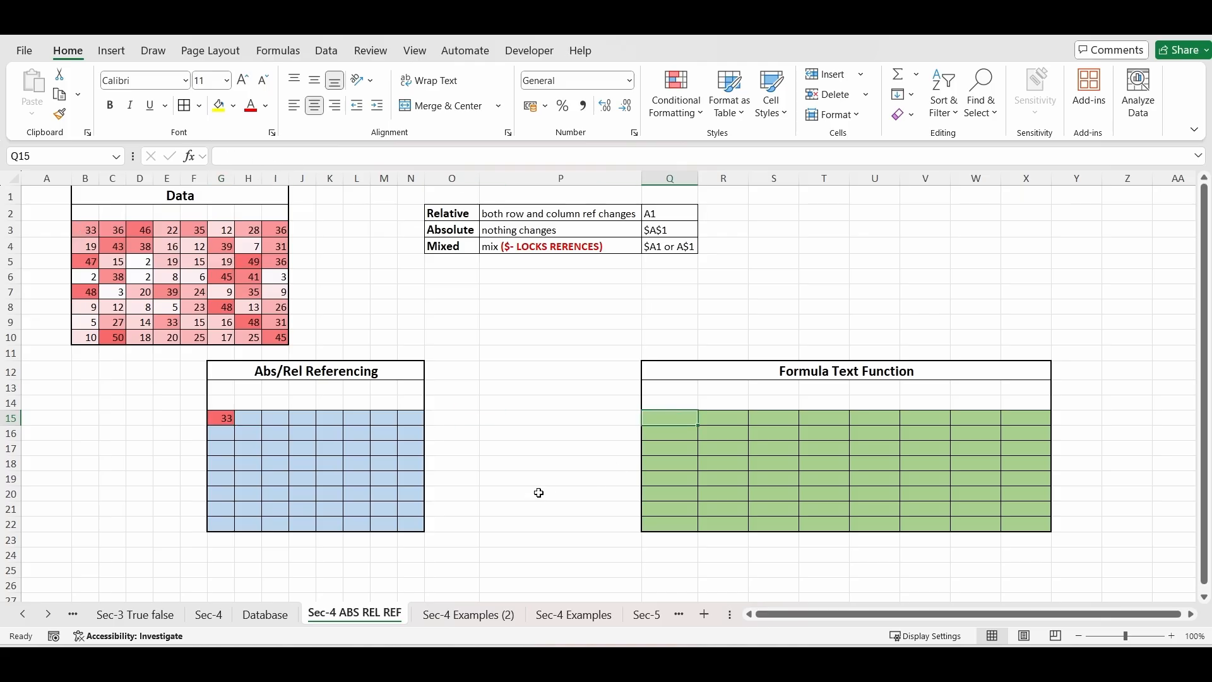
{"action": "type", "text": "="}
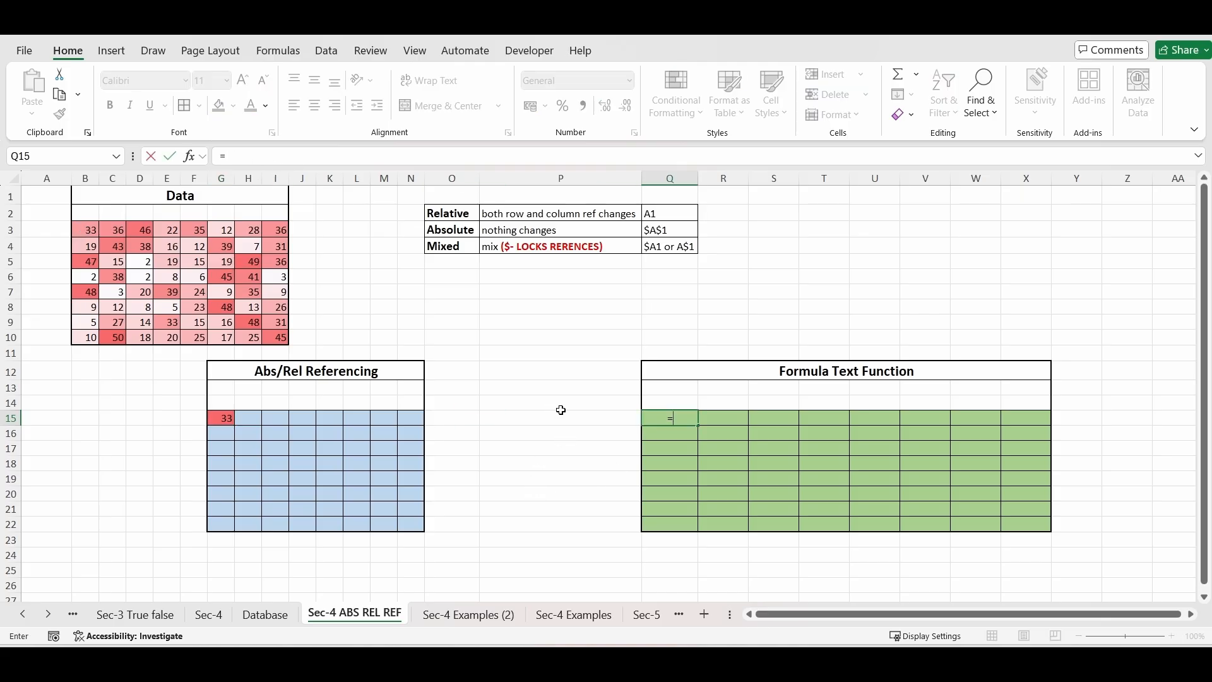
{"action": "type", "text": "FORMULA"}
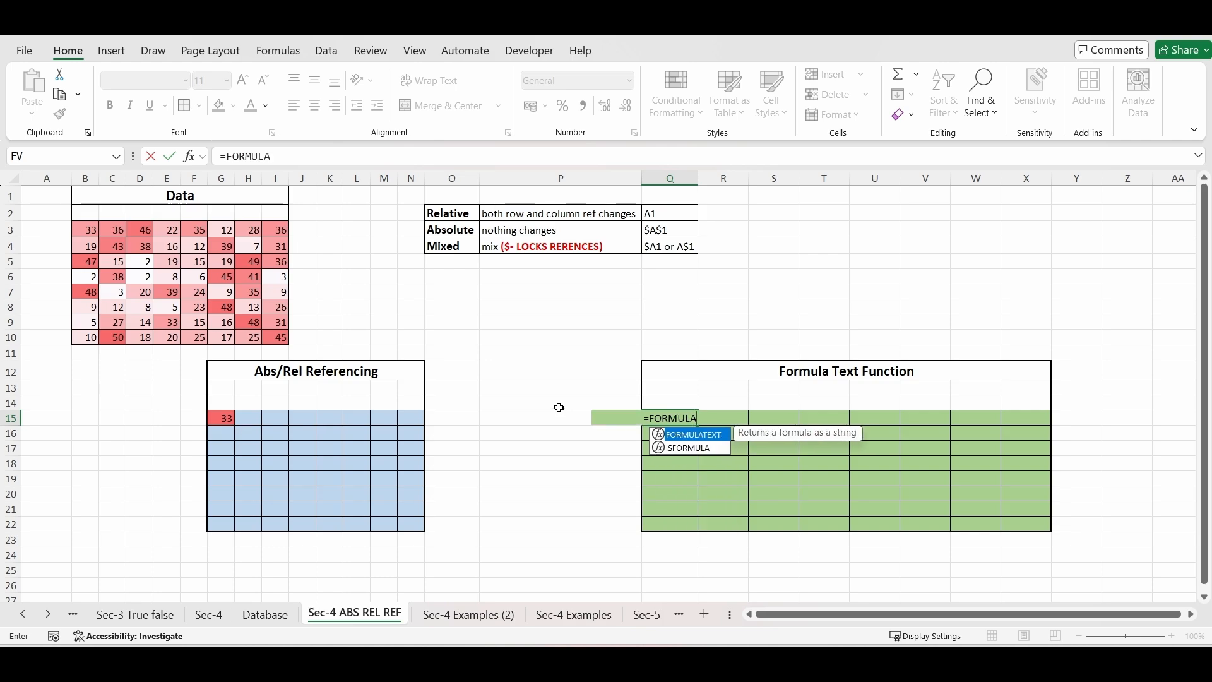
{"action": "key", "text": "Tab"}
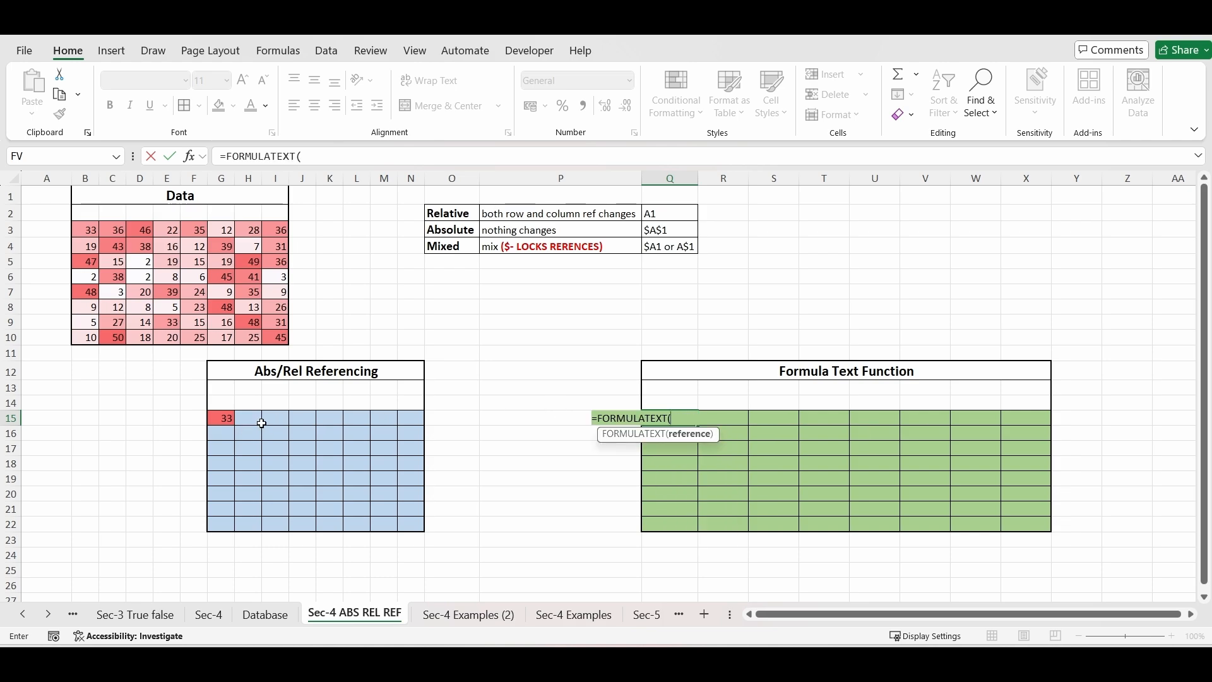
{"action": "mouse_move", "coordinate": [230, 419]}
{"action": "left_mouse_down"}
{"action": "mouse_move", "coordinate": [302, 454]}
{"action": "mouse_move", "coordinate": [224, 419]}
{"action": "left_mouse_up"}
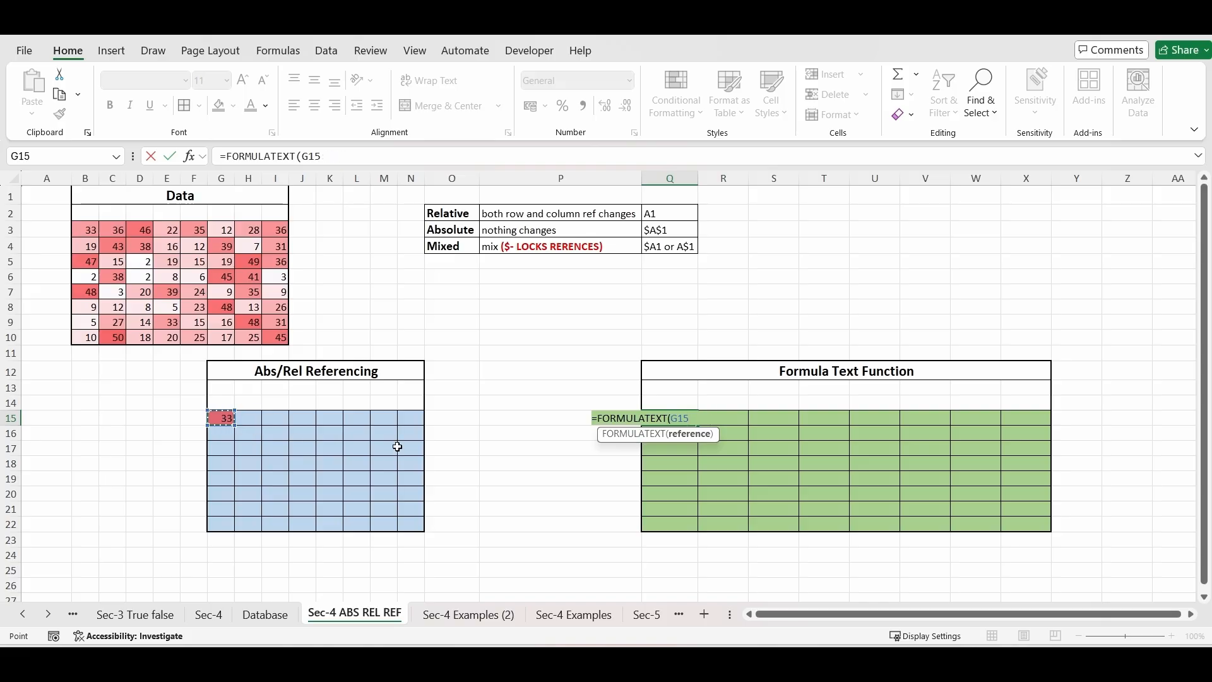
{"action": "key", "text": "Return"}
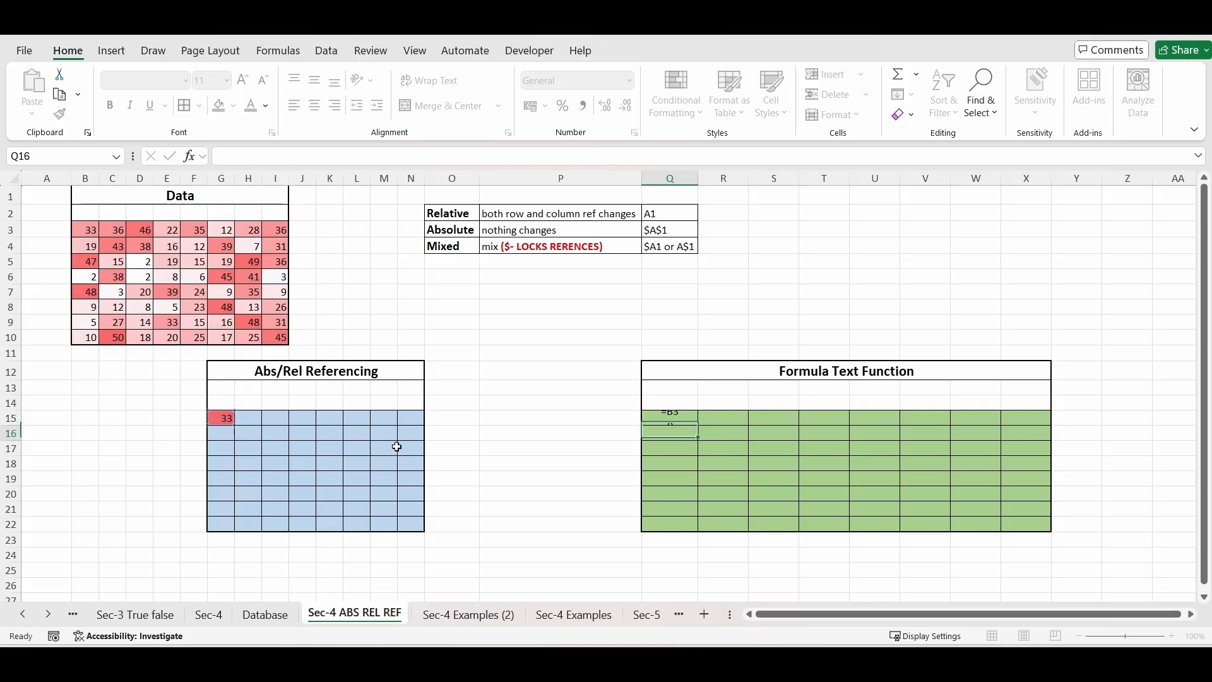
Step: Copy the FORMULATEXT formula from Q15 through the whole green table, Q15:X22
{"action": "left_click", "coordinate": [674, 417]}
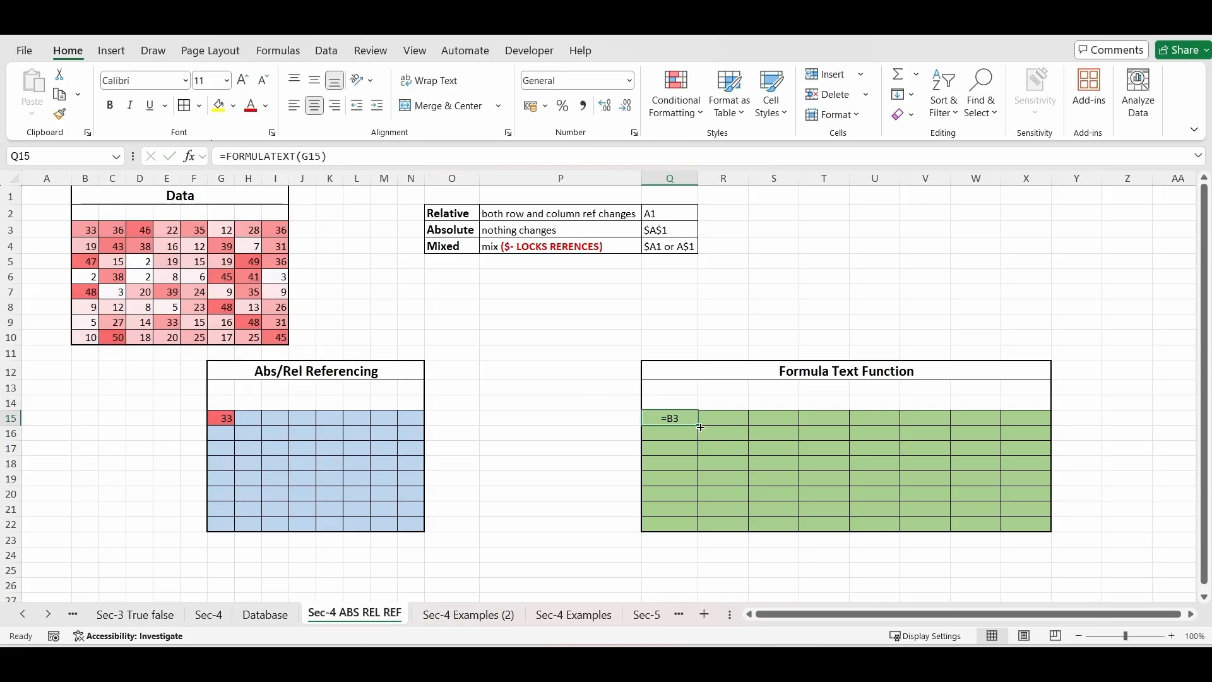
{"action": "left_click_drag", "start_coordinate": [699, 425], "coordinate": [1052, 532]}
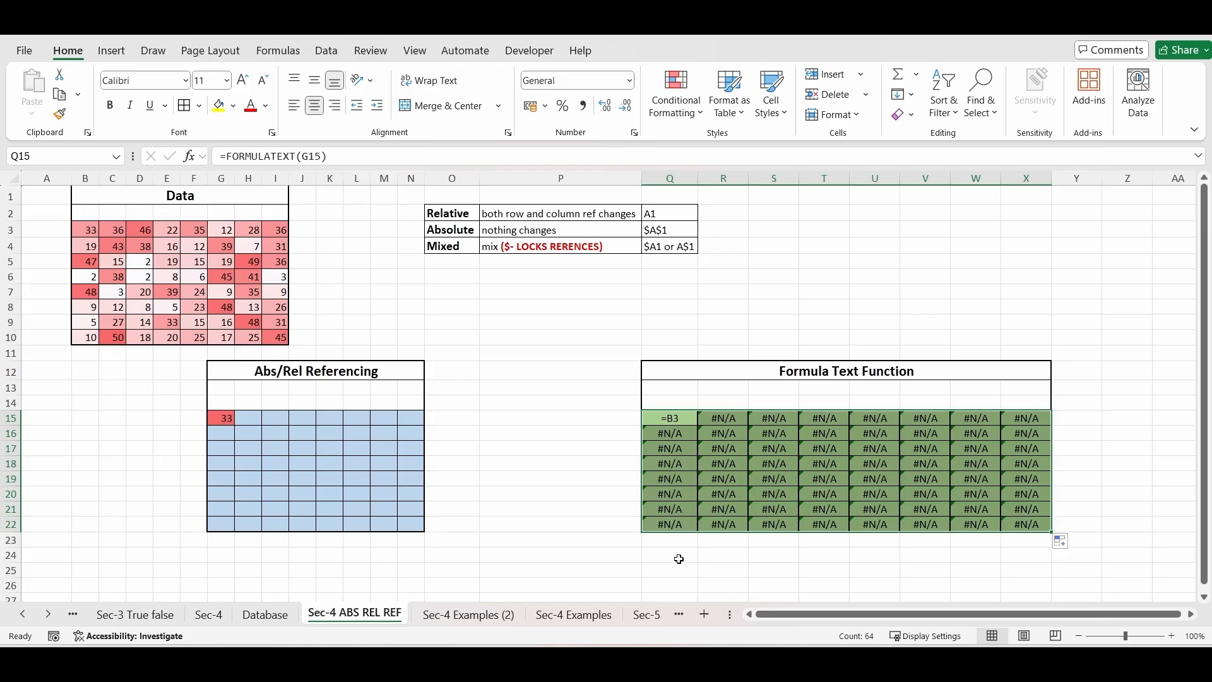
{"action": "left_click", "coordinate": [510, 450]}
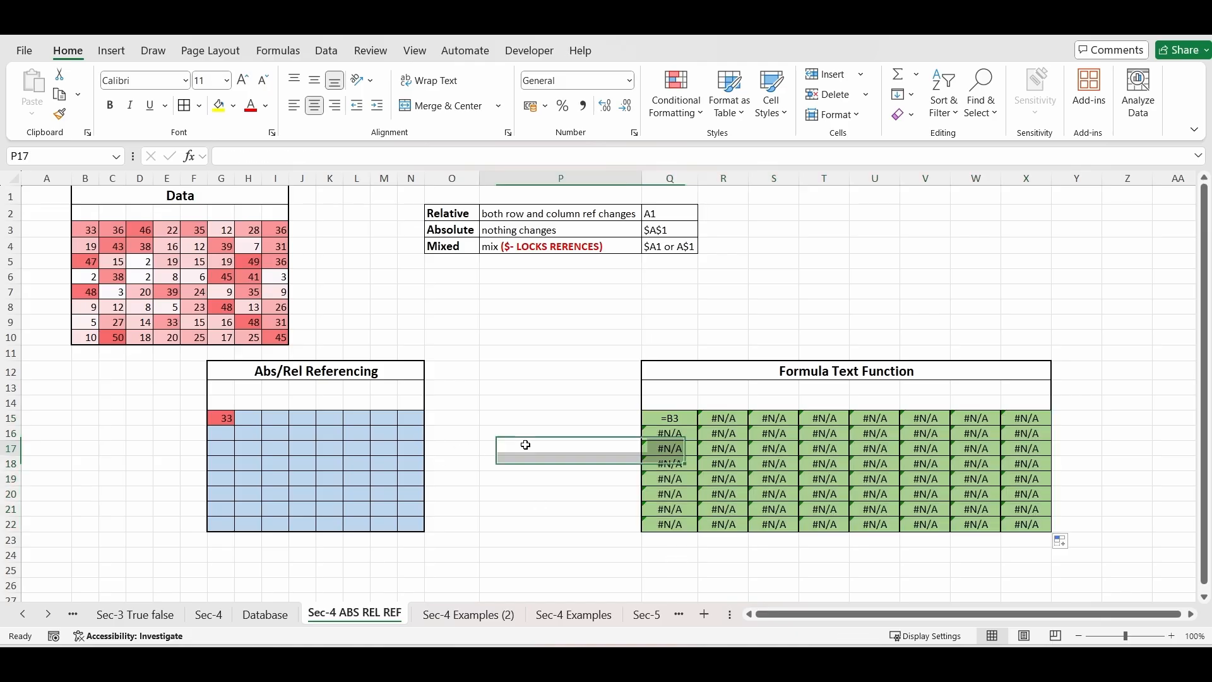
Step: Fill the relative reference from G15 across to N15 and check the matching formula texts in row 15
{"action": "left_click", "coordinate": [215, 421]}
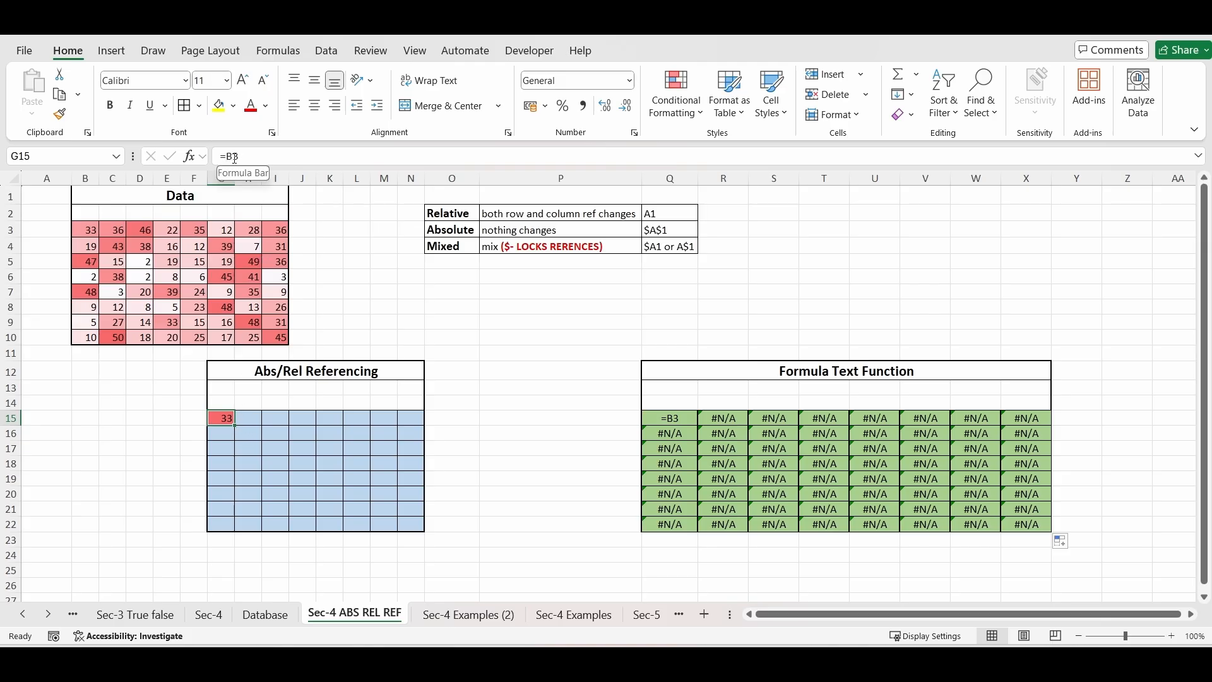
{"action": "left_click", "coordinate": [245, 437]}
{"action": "left_click", "coordinate": [225, 417]}
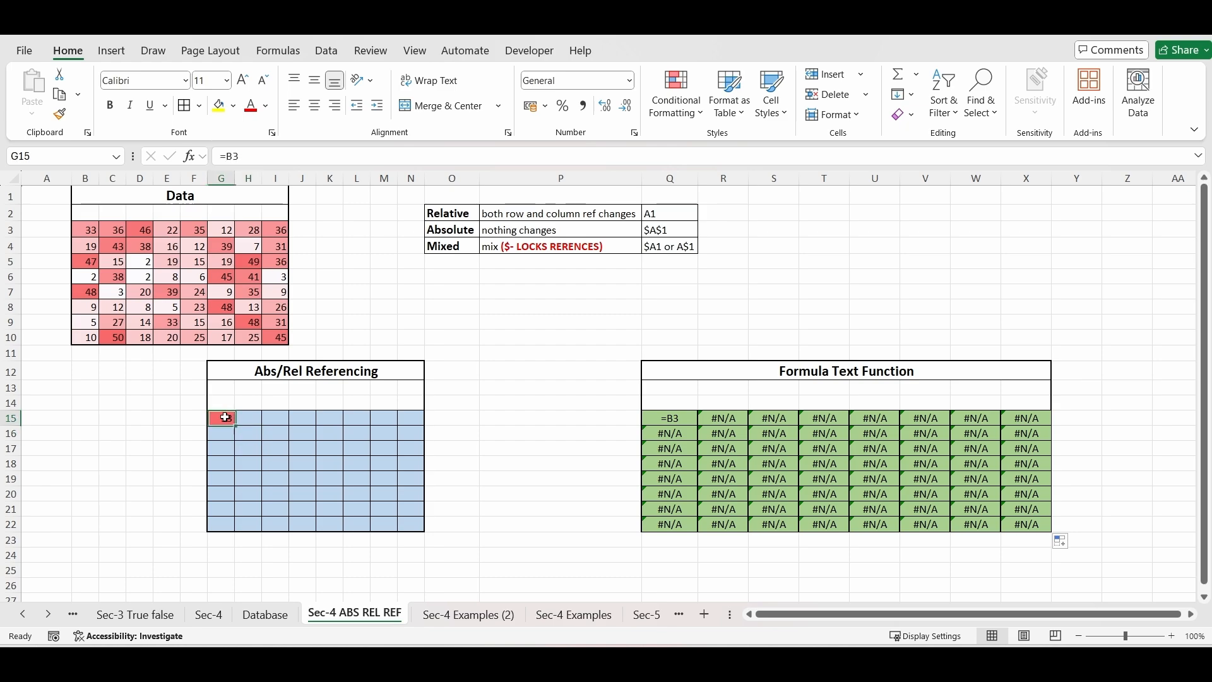
{"action": "left_click_drag", "start_coordinate": [235, 426], "coordinate": [418, 427]}
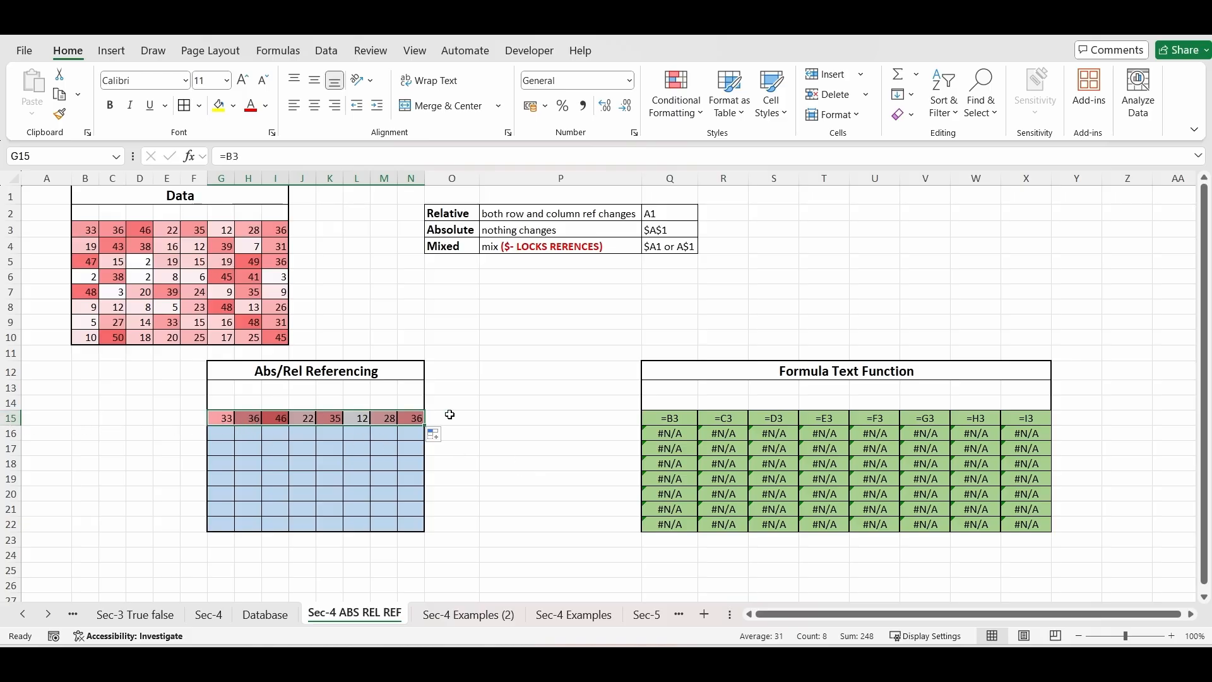
{"action": "left_click", "coordinate": [11, 418]}
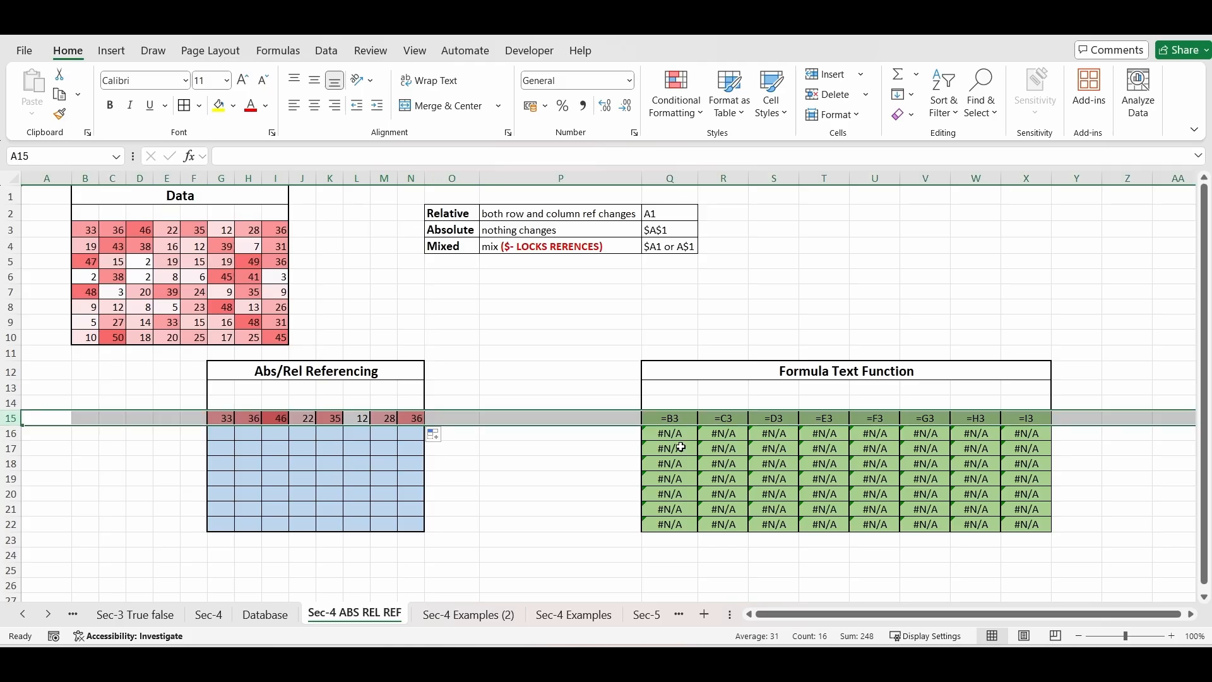
{"action": "left_click", "coordinate": [682, 420]}
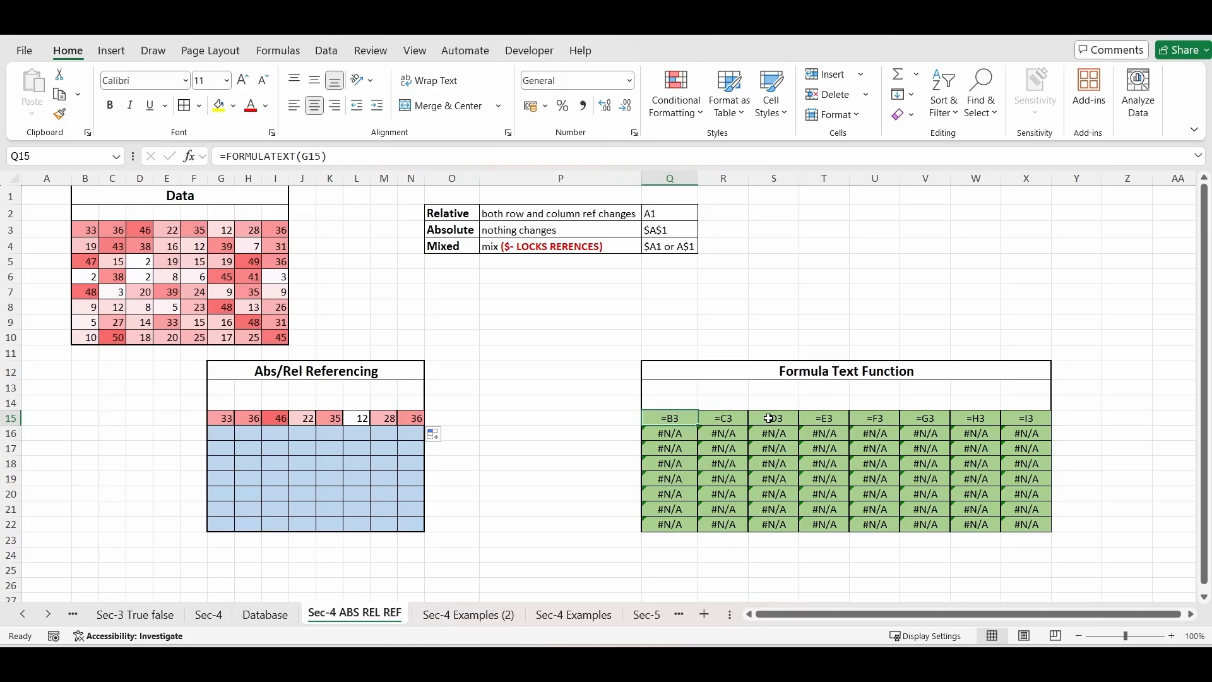
{"action": "left_click", "coordinate": [3, 418]}
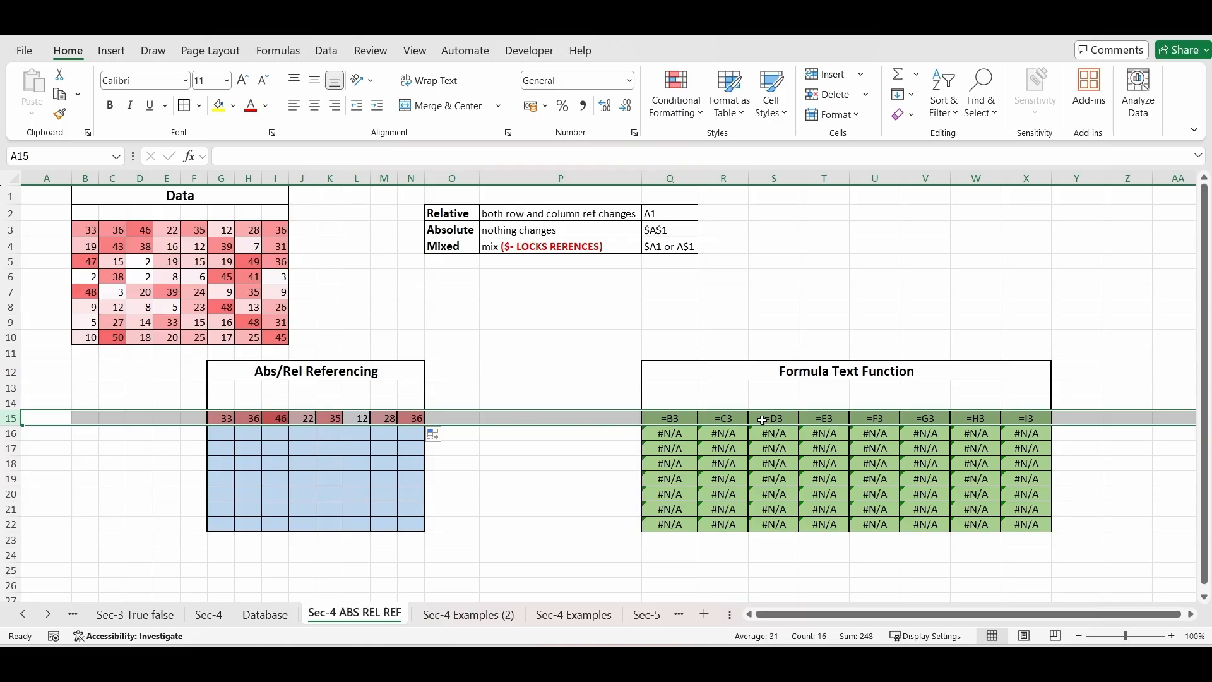
{"action": "left_click", "coordinate": [524, 479]}
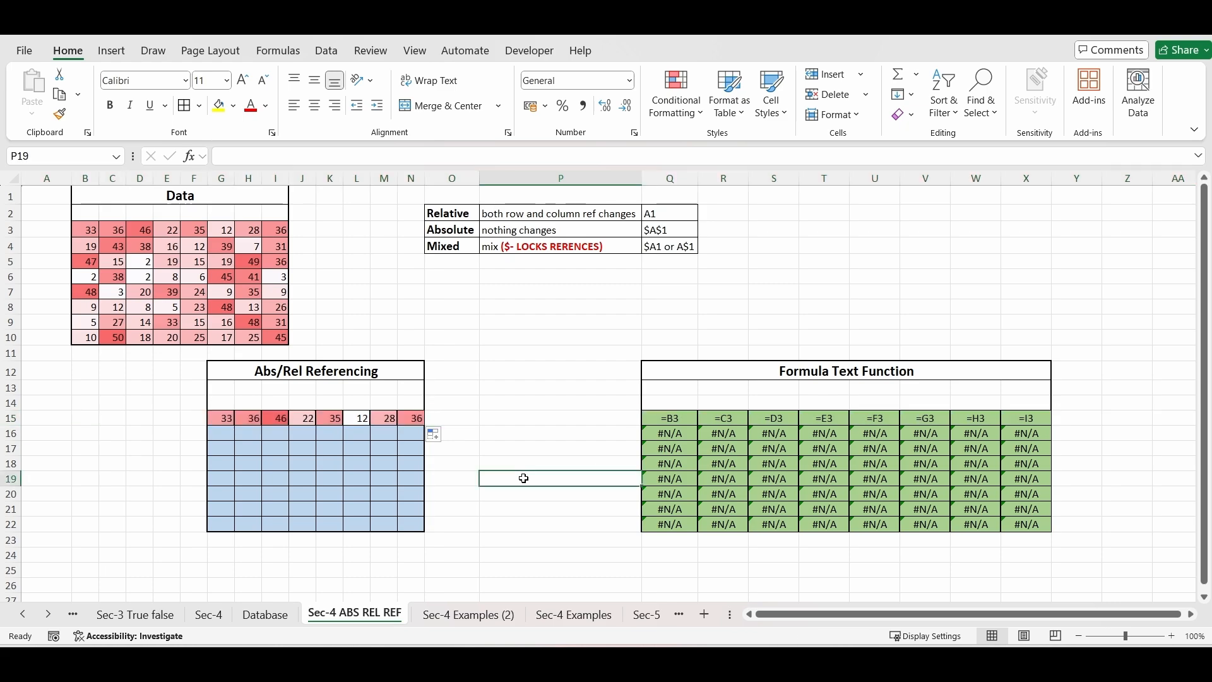
Step: Fill the relative reference from G15 down to G22 and check the formula texts in column Q
{"action": "left_click", "coordinate": [223, 419]}
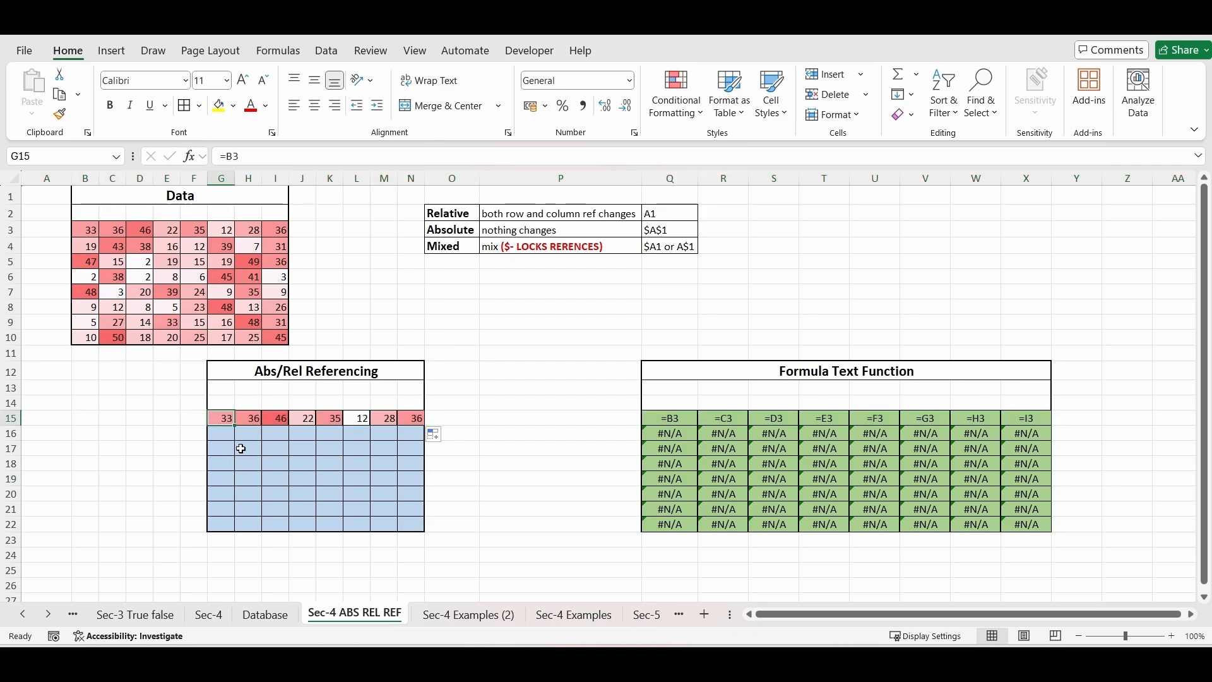
{"action": "left_click_drag", "start_coordinate": [235, 427], "coordinate": [240, 529]}
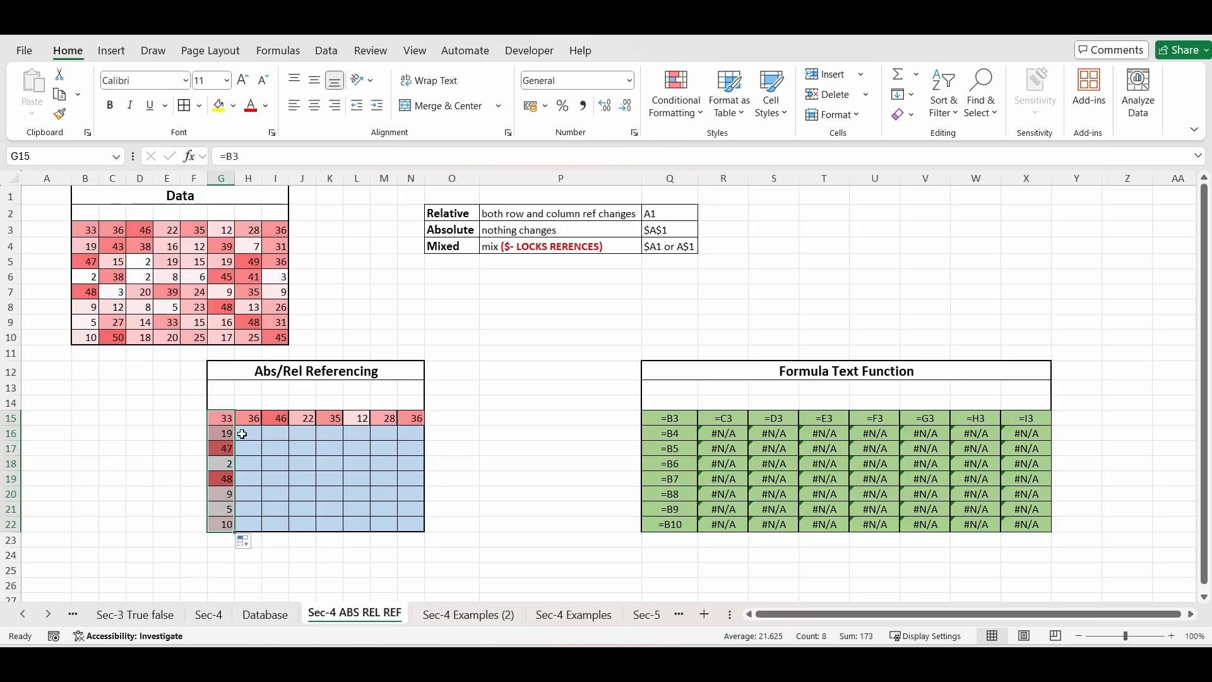
{"action": "left_click", "coordinate": [685, 418]}
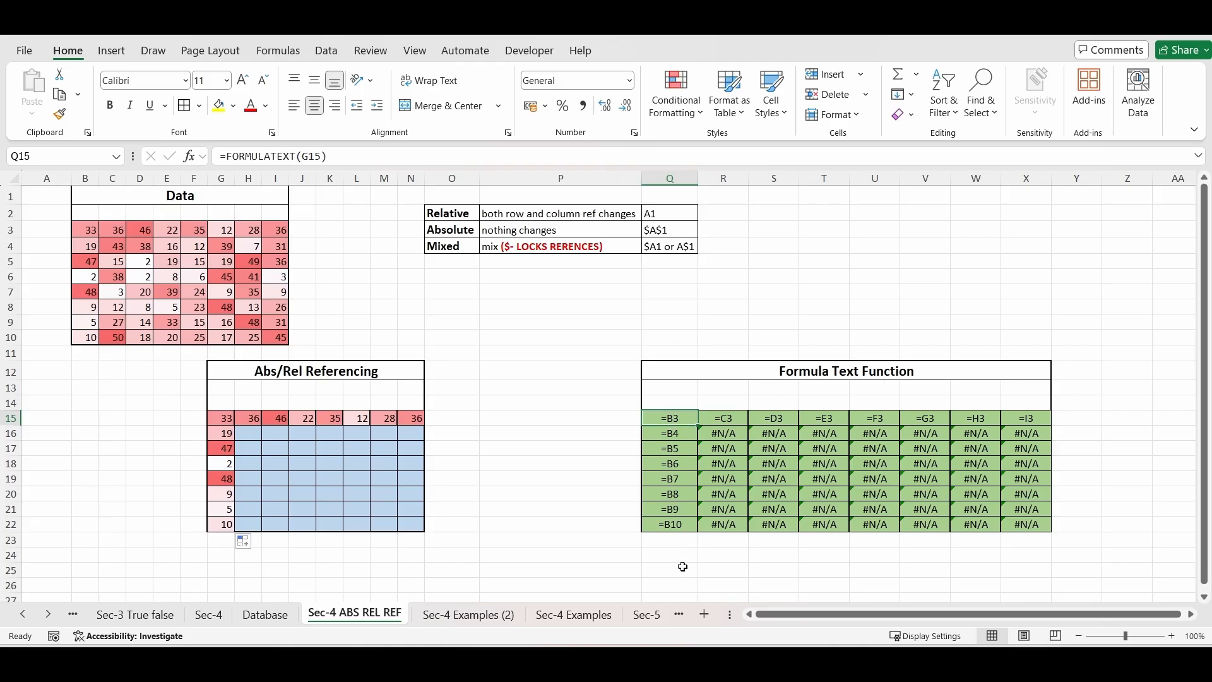
Step: Fill the relative reference through the rest of the table, G15:N22, and inspect the resulting formula texts
{"action": "left_click", "coordinate": [218, 420]}
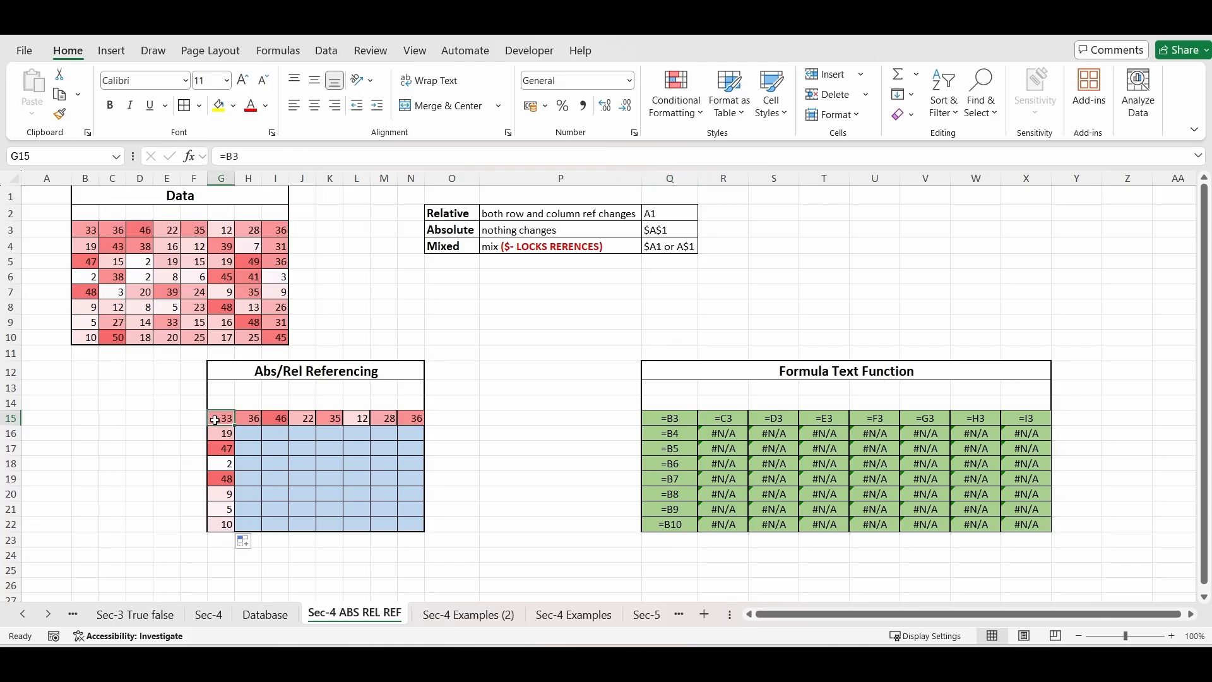
{"action": "left_click_drag", "start_coordinate": [215, 420], "coordinate": [442, 518]}
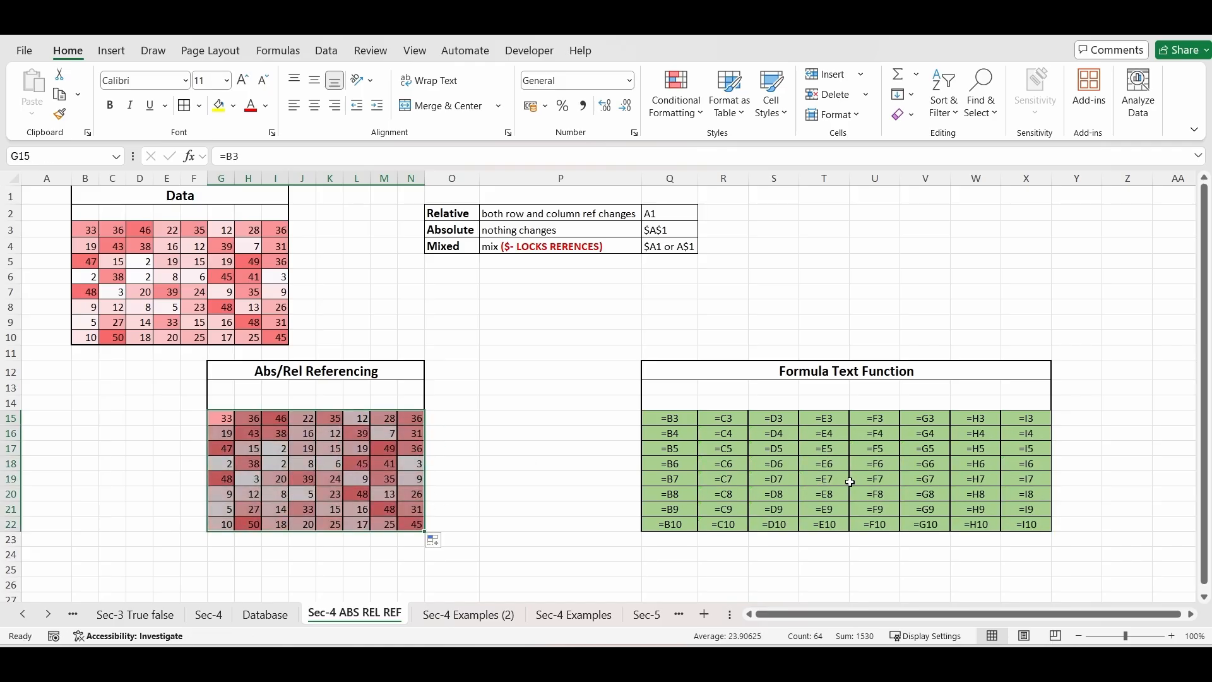
{"action": "left_click", "coordinate": [764, 480]}
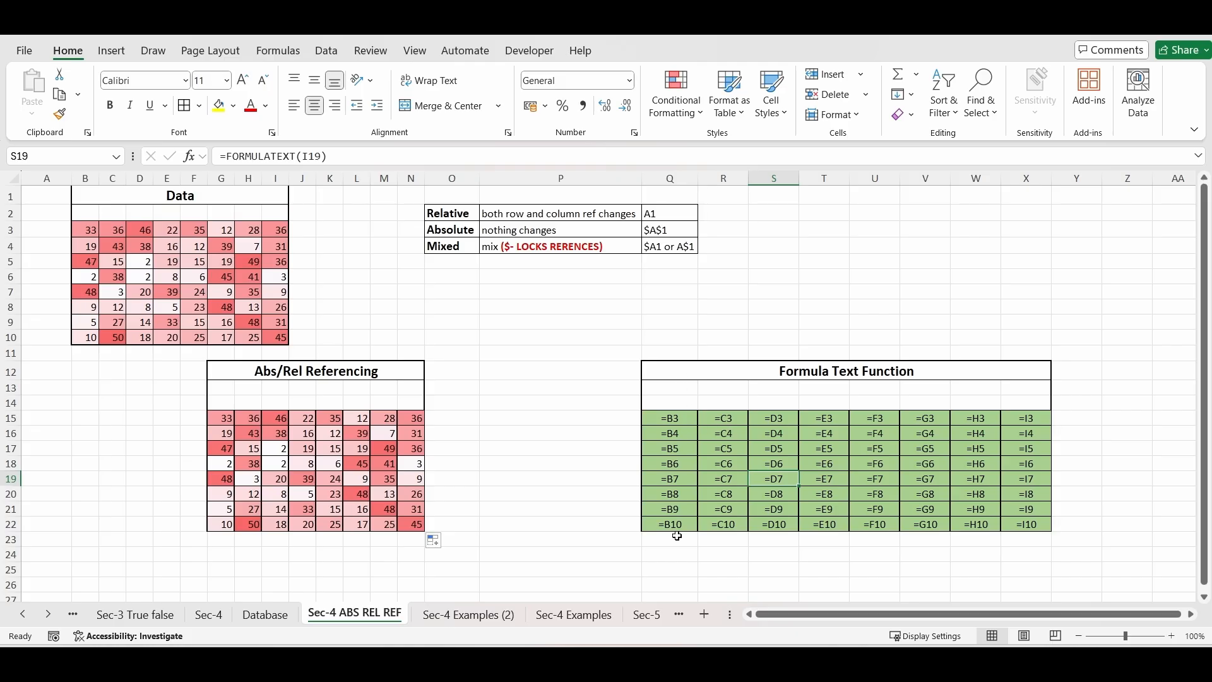
{"action": "left_click_drag", "start_coordinate": [687, 418], "coordinate": [682, 525]}
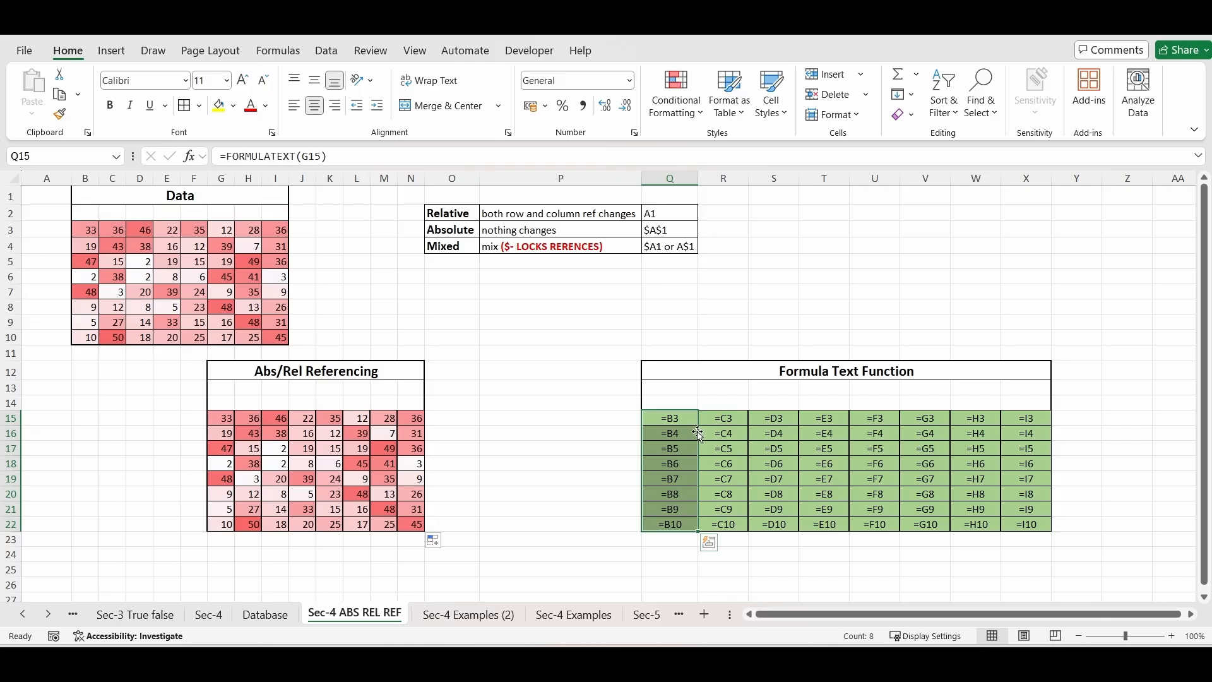
{"action": "left_click", "coordinate": [855, 465]}
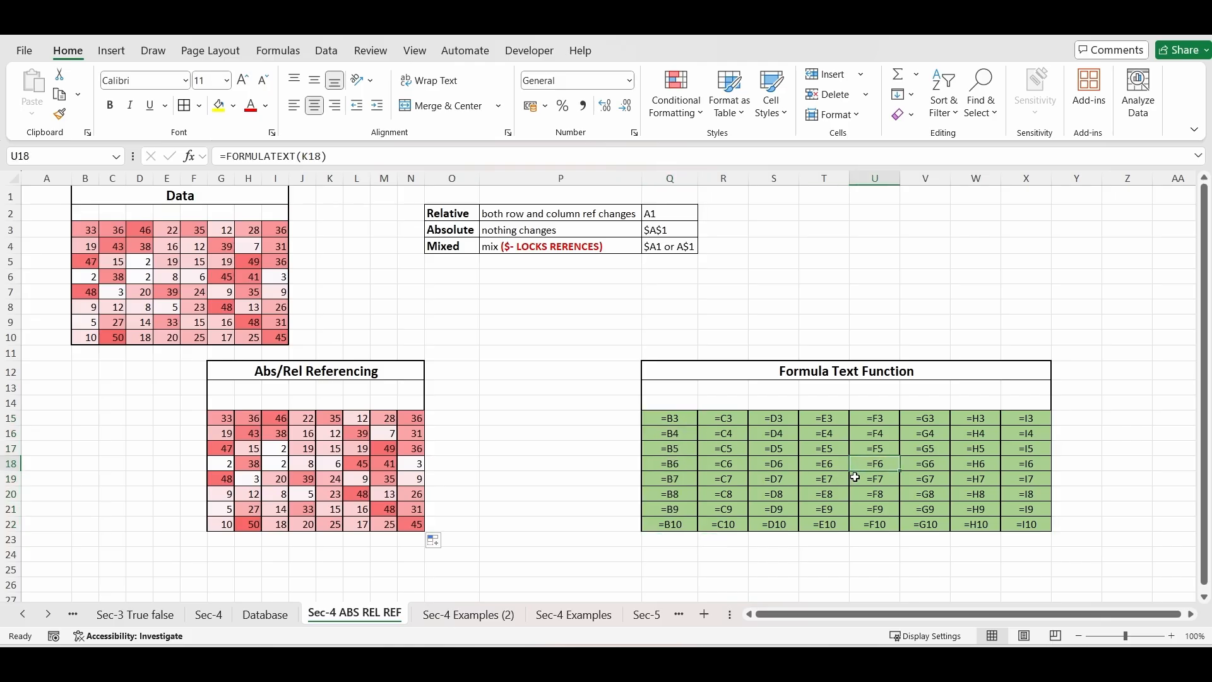
{"action": "left_click", "coordinate": [837, 476]}
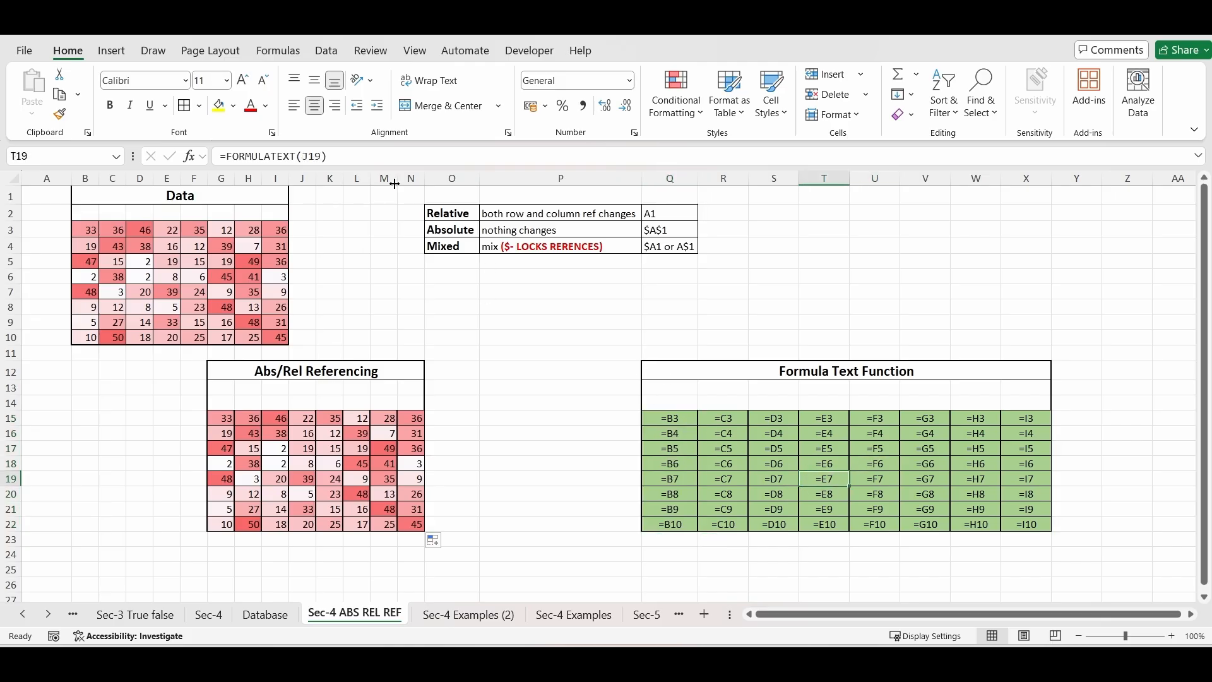
Step: Highlight cell T19 in the Formula Text Function table with a yellow fill
{"action": "left_click", "coordinate": [226, 111]}
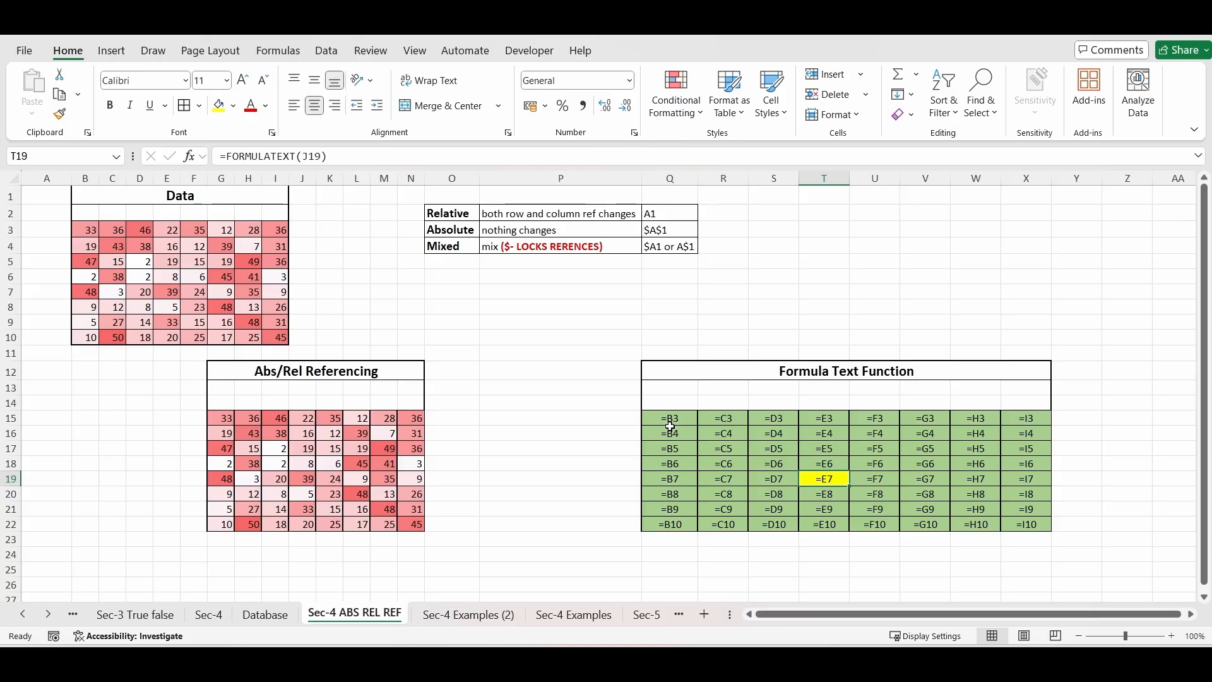
{"action": "left_click", "coordinate": [547, 334]}
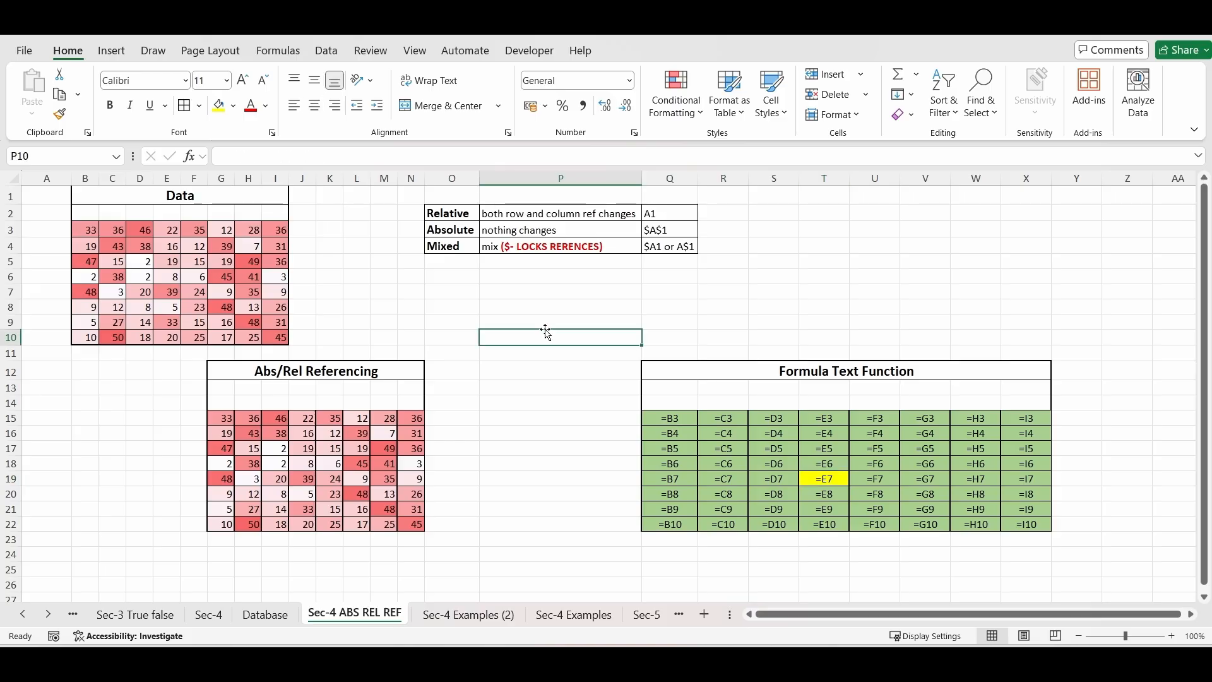
Step: Change the reference in the whole Abs/Rel Referencing range G15:N22 to the absolute form =$B$3
{"action": "left_click", "coordinate": [461, 233]}
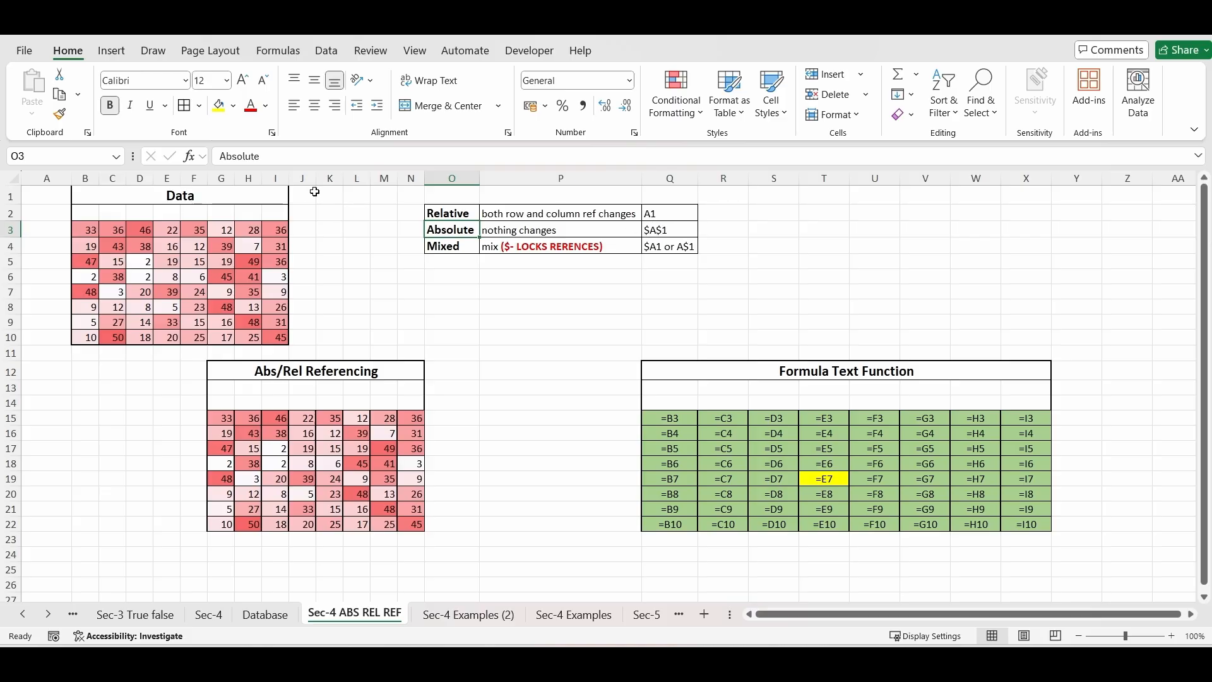
{"action": "left_click_drag", "start_coordinate": [216, 420], "coordinate": [408, 518]}
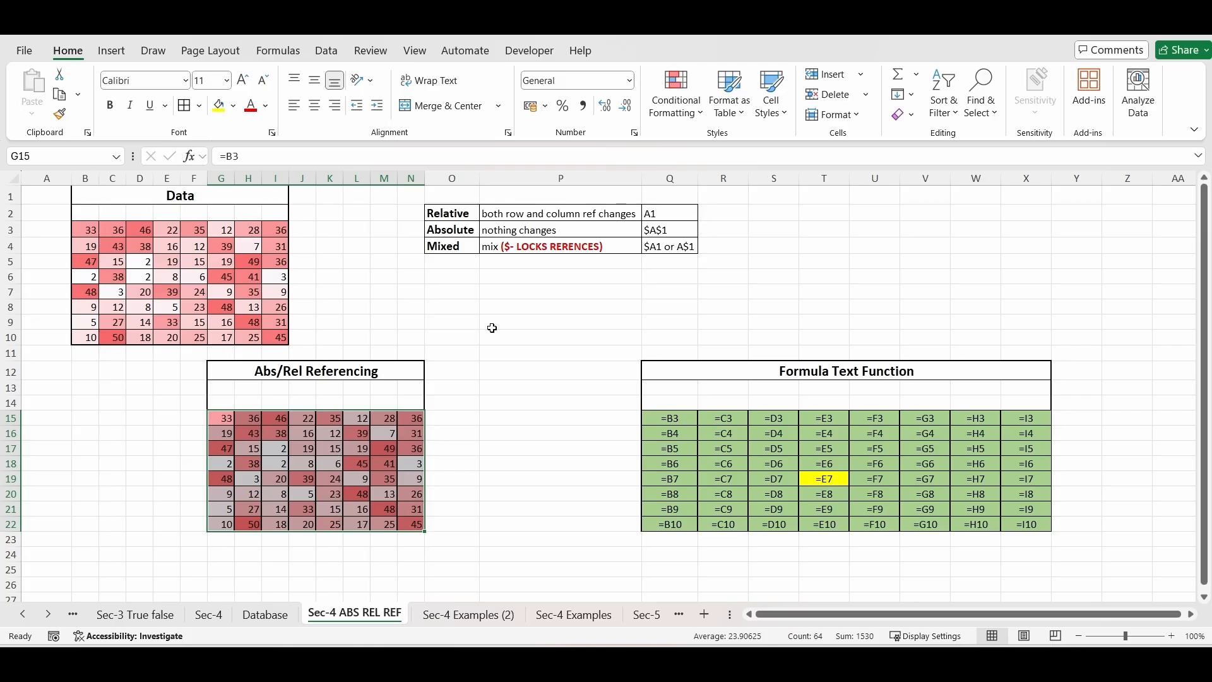
{"action": "left_click", "coordinate": [227, 157]}
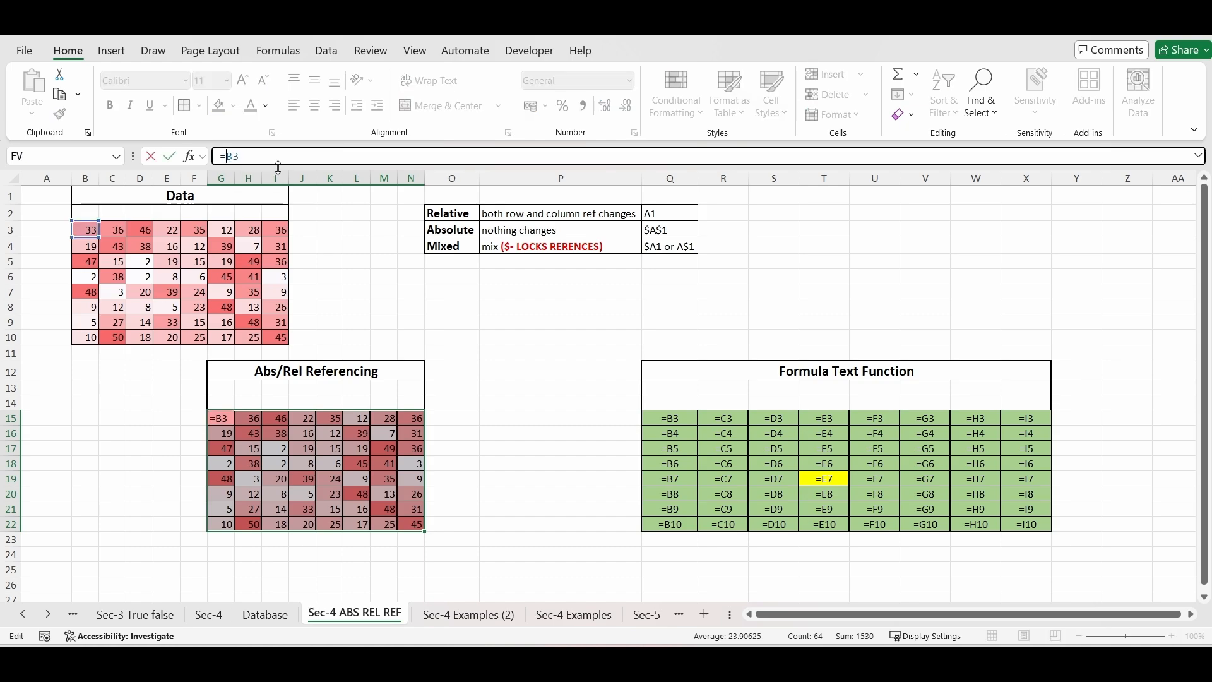
{"action": "type", "text": "$B$"}
{"action": "key", "text": "ctrl+Return"}
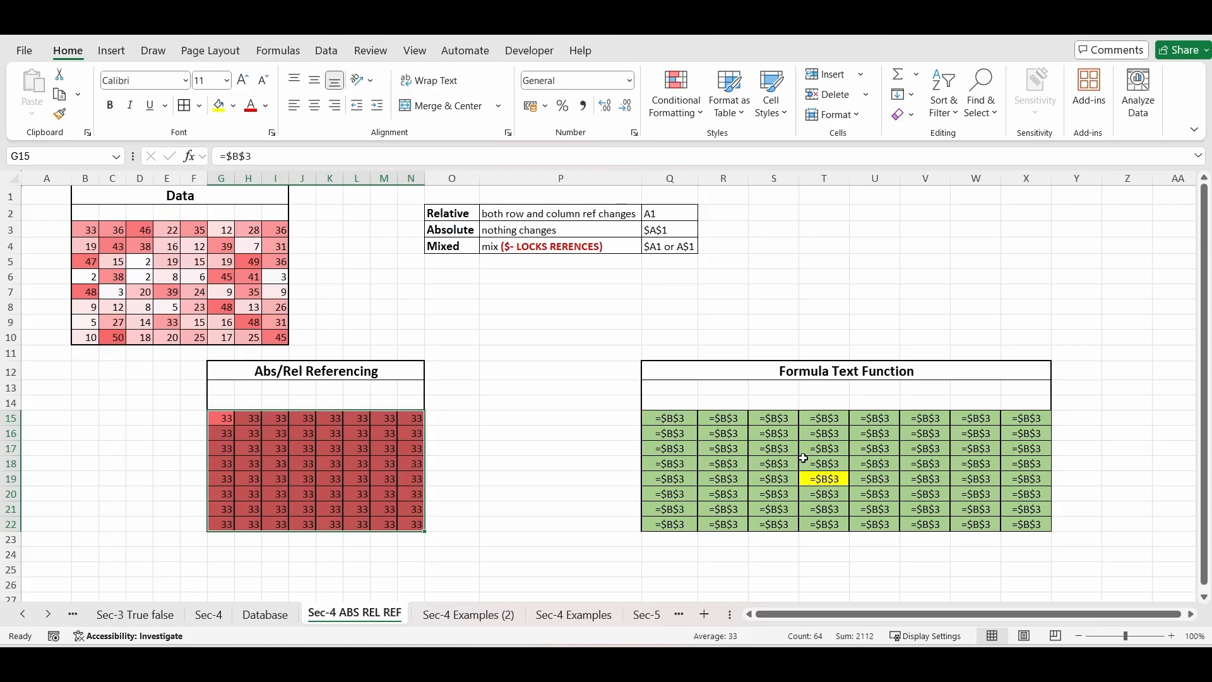
{"action": "key", "text": "ctrl+v"}
{"action": "key", "text": "Escape"}
Step: Unlock the row in the references of G15:N22, entering the mixed reference =$B3 across the whole range
{"action": "left_click", "coordinate": [460, 249]}
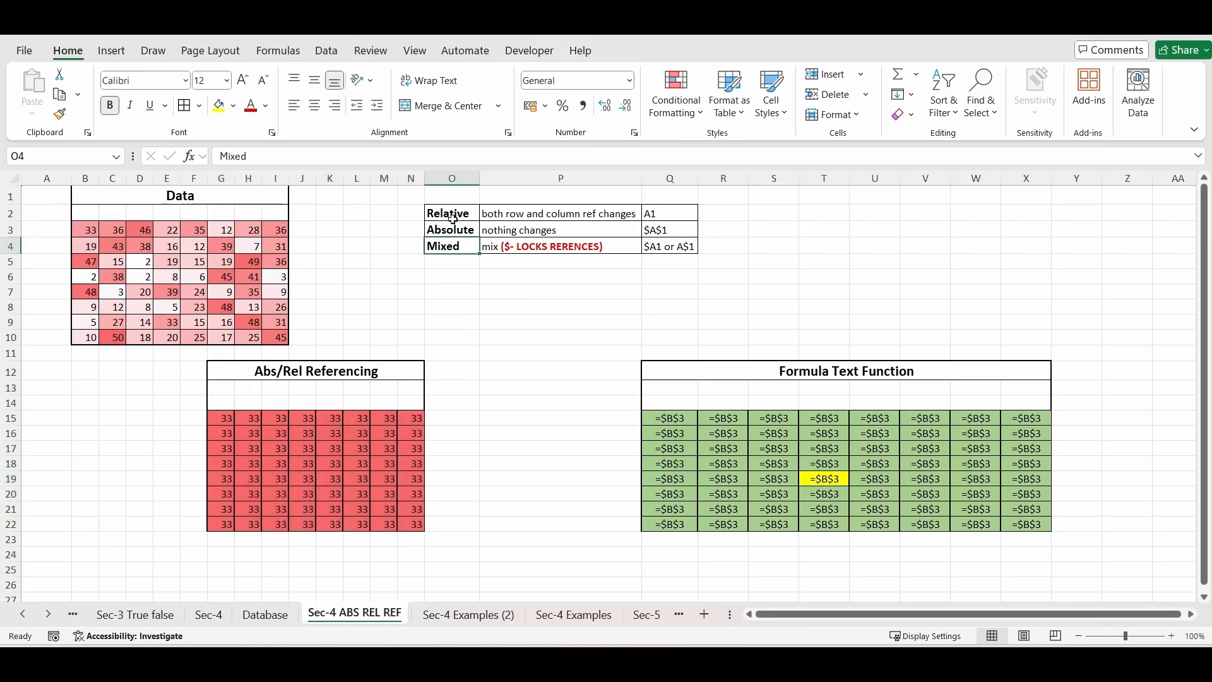
{"action": "left_click", "coordinate": [499, 250]}
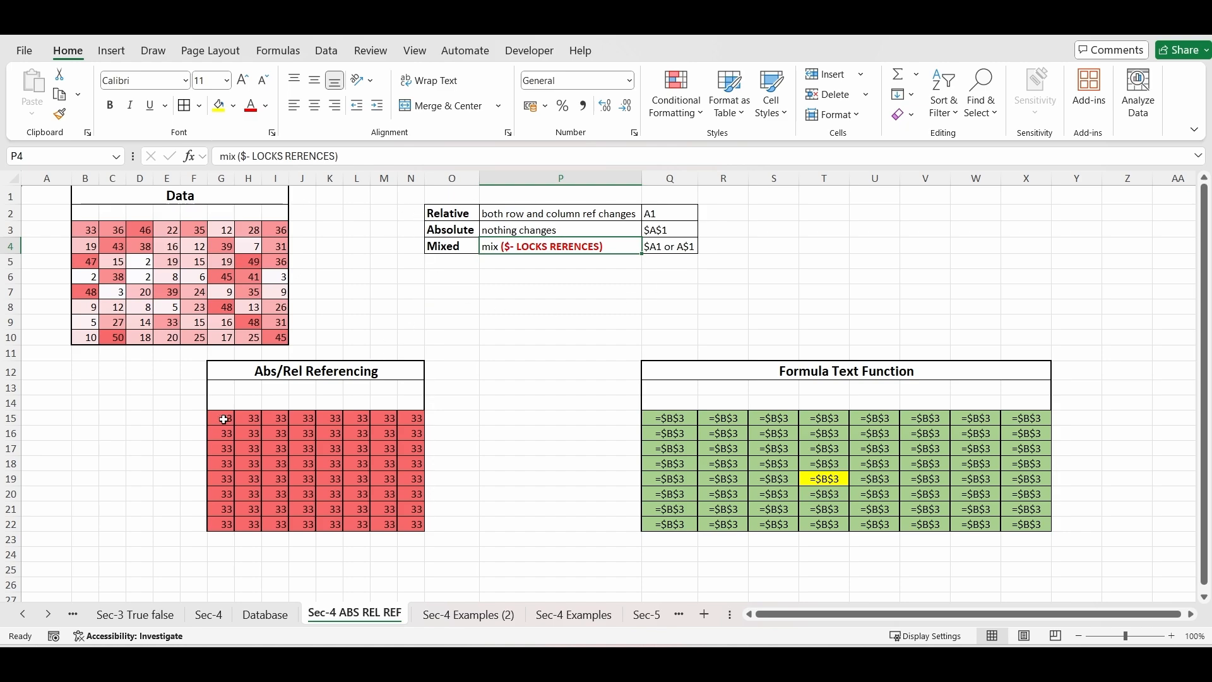
{"action": "left_click_drag", "start_coordinate": [221, 420], "coordinate": [401, 525]}
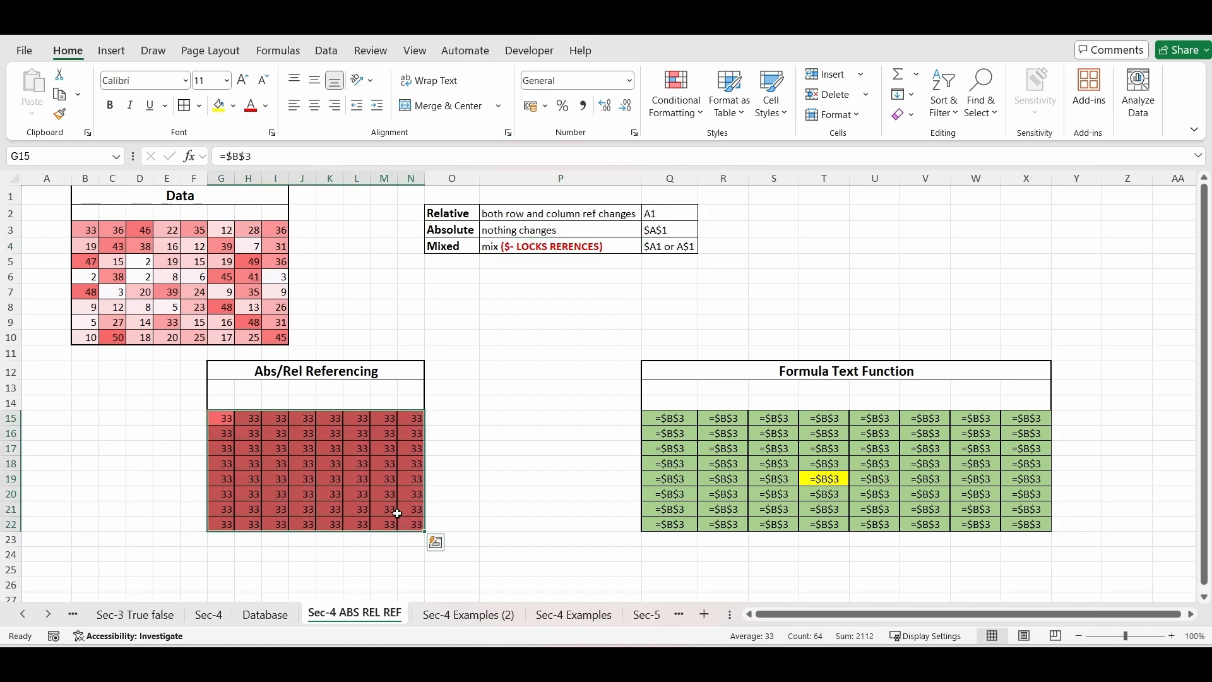
{"action": "left_click", "coordinate": [245, 156]}
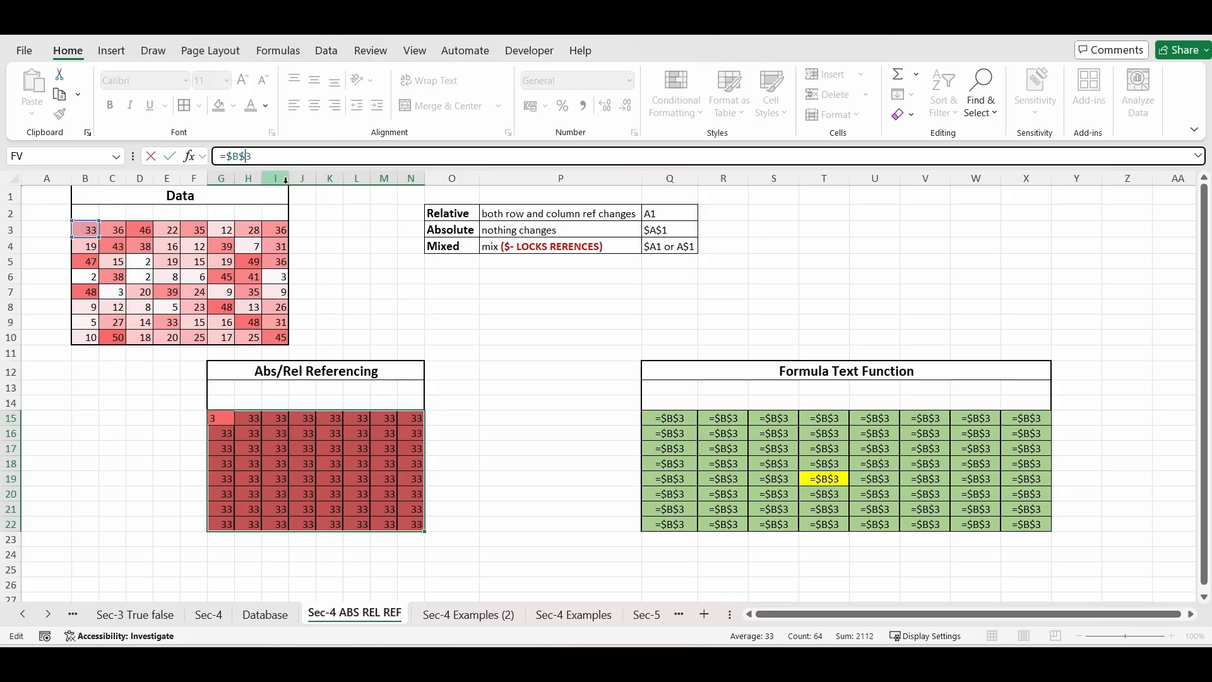
{"action": "key", "text": "BackSpace"}
{"action": "key", "text": "ctrl+Return"}
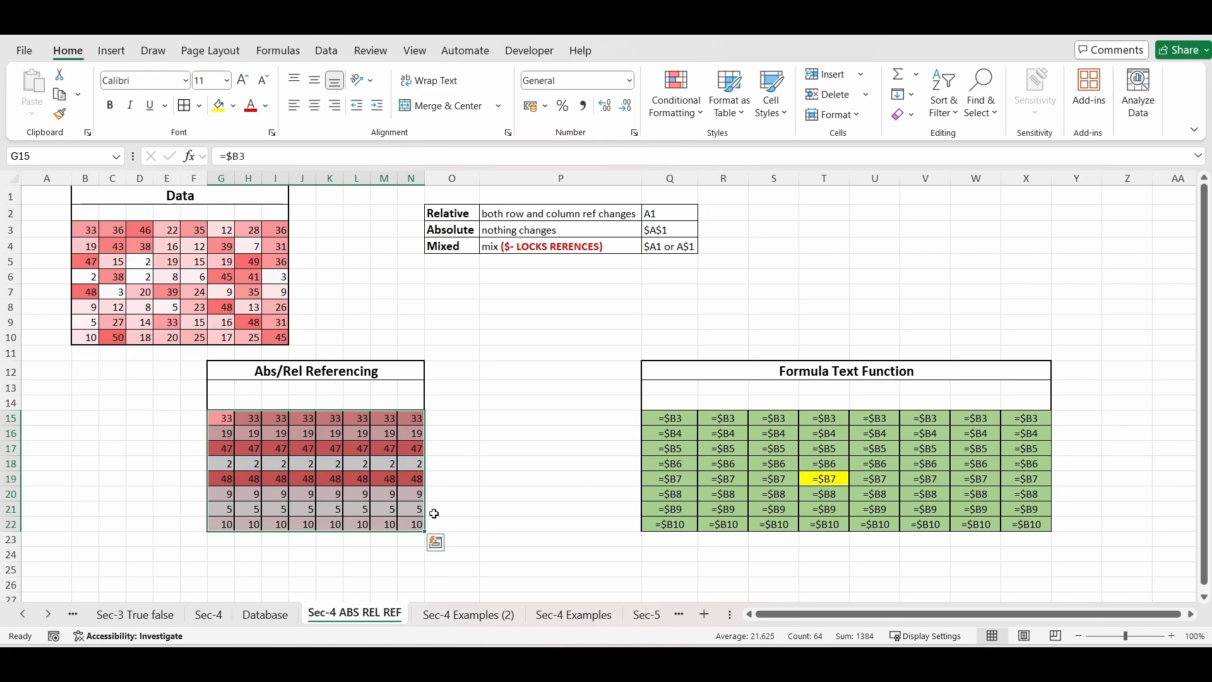
Step: Examine the formula texts across Q15:X15 to see how the column-locked reference behaves
{"action": "left_click", "coordinate": [668, 418]}
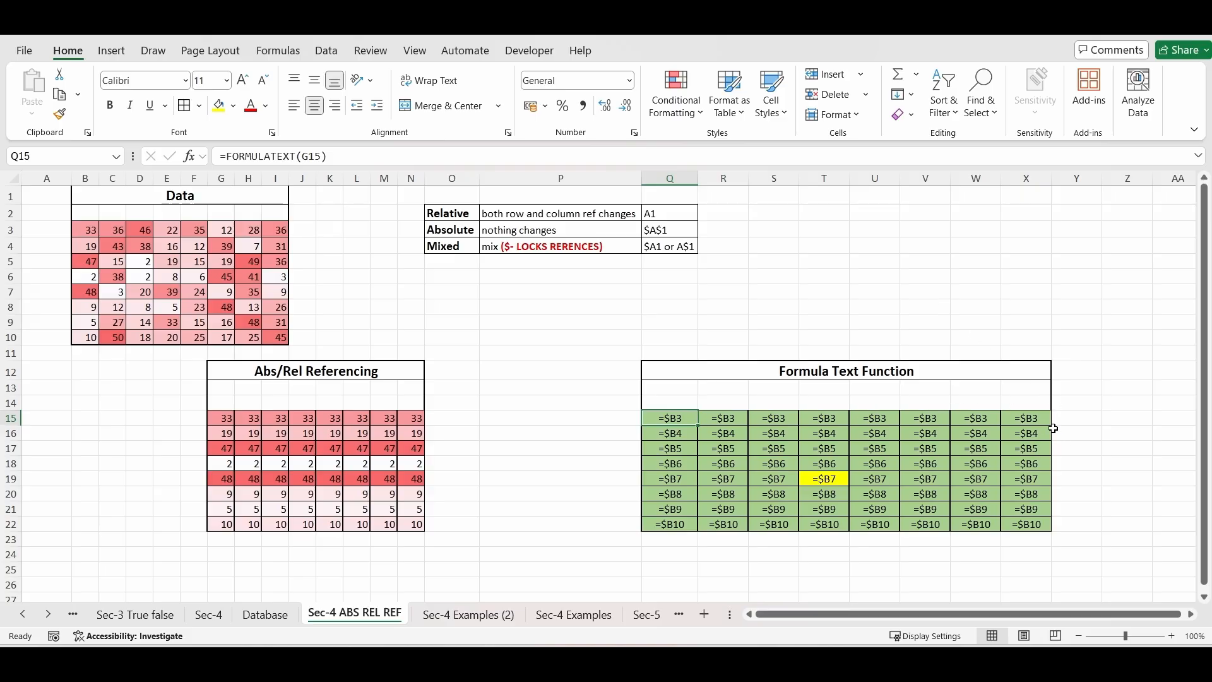
{"action": "left_click_drag", "start_coordinate": [1038, 419], "coordinate": [664, 419]}
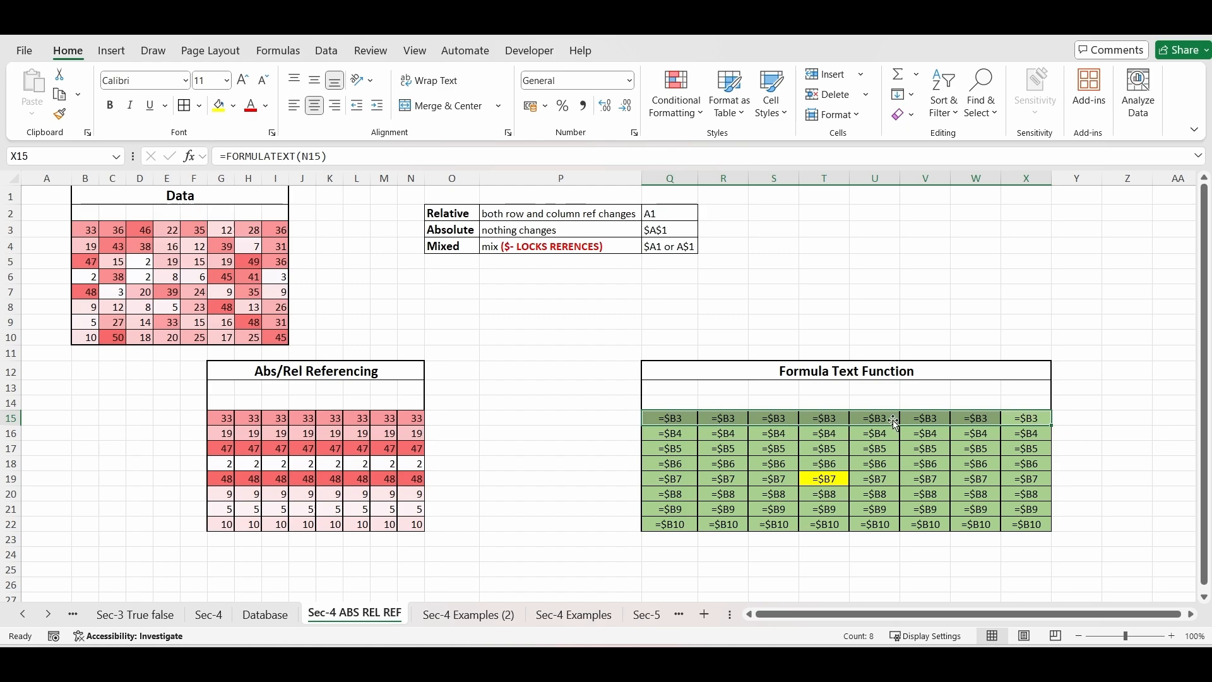
{"action": "left_click_drag", "start_coordinate": [897, 406], "coordinate": [924, 406]}
{"action": "left_click_drag", "start_coordinate": [1032, 417], "coordinate": [669, 419]}
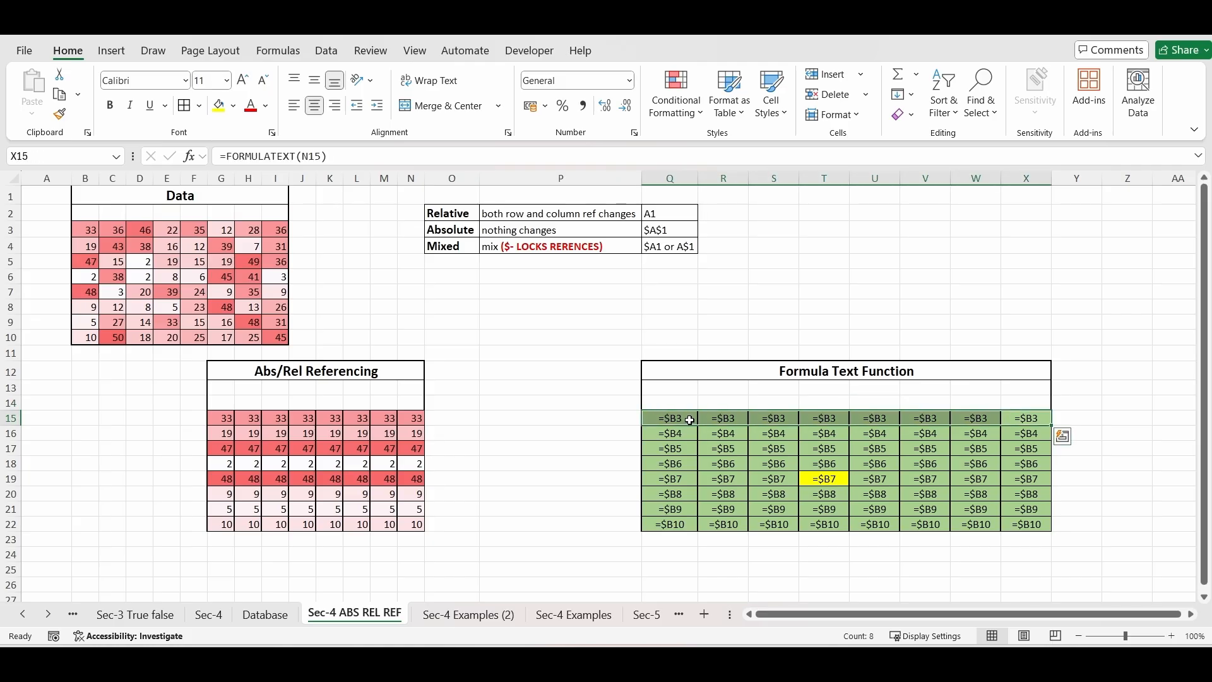
{"action": "left_click", "coordinate": [685, 403]}
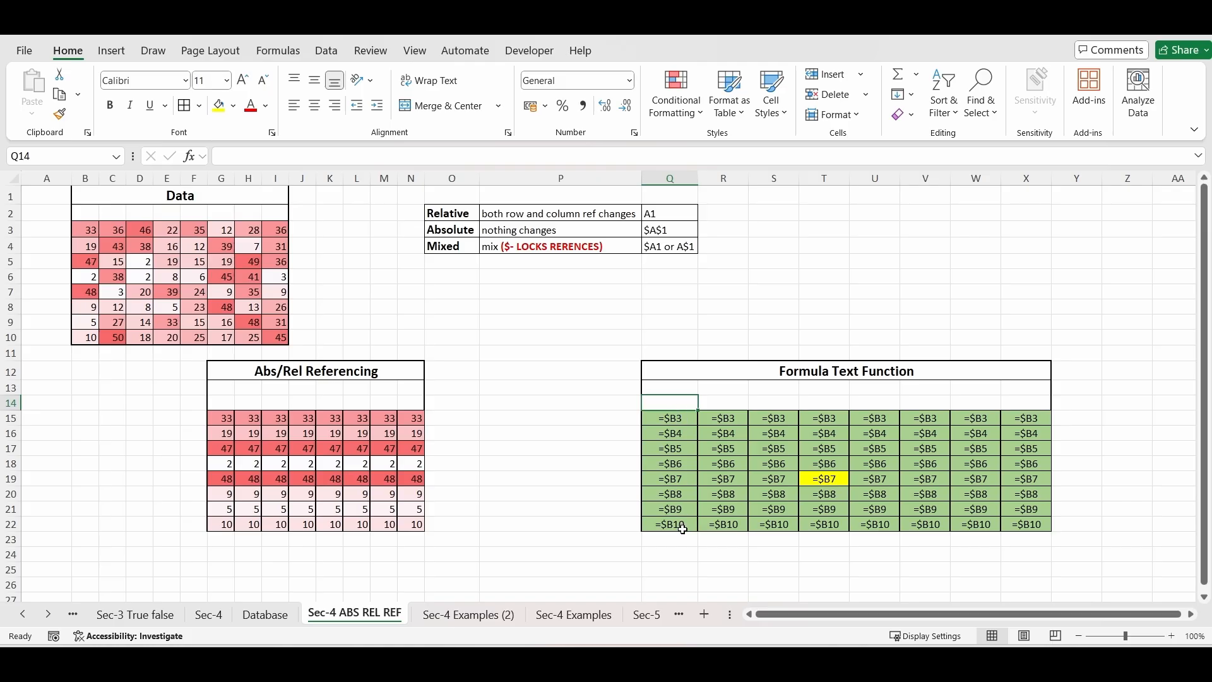
Step: Switch the lock from column to row throughout G15:N22, entering the mixed reference =B$3
{"action": "left_click_drag", "start_coordinate": [224, 418], "coordinate": [410, 519]}
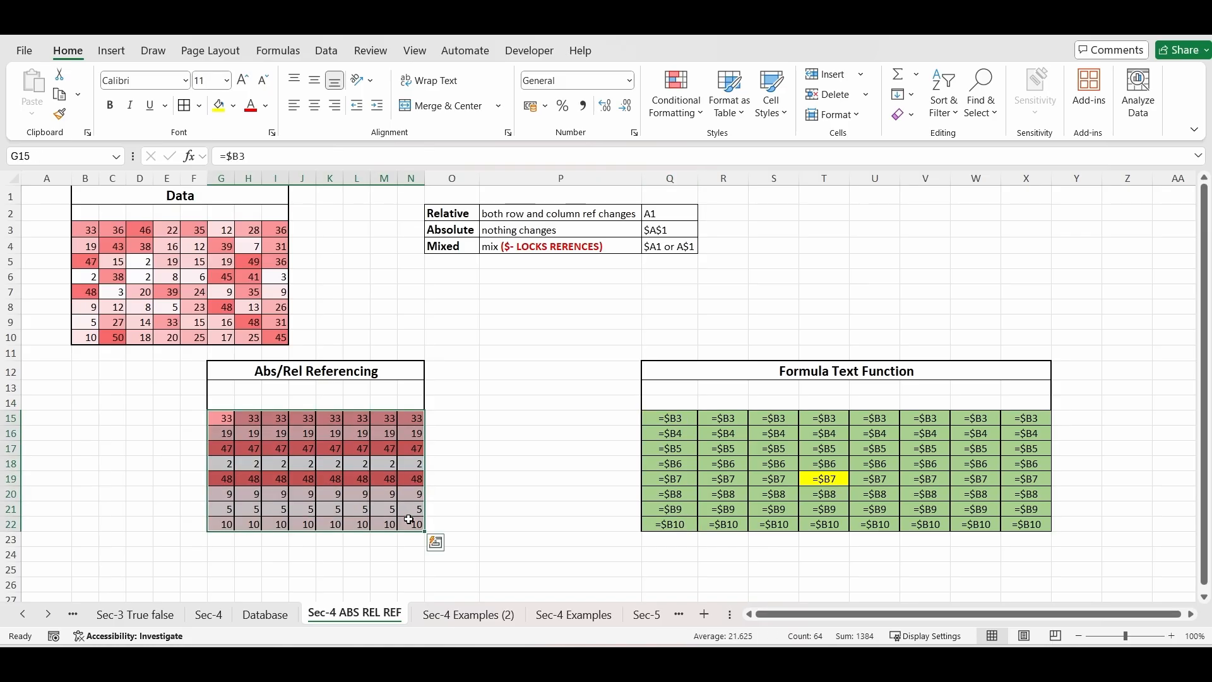
{"action": "left_click", "coordinate": [234, 156]}
{"action": "key", "text": "BackSpace"}
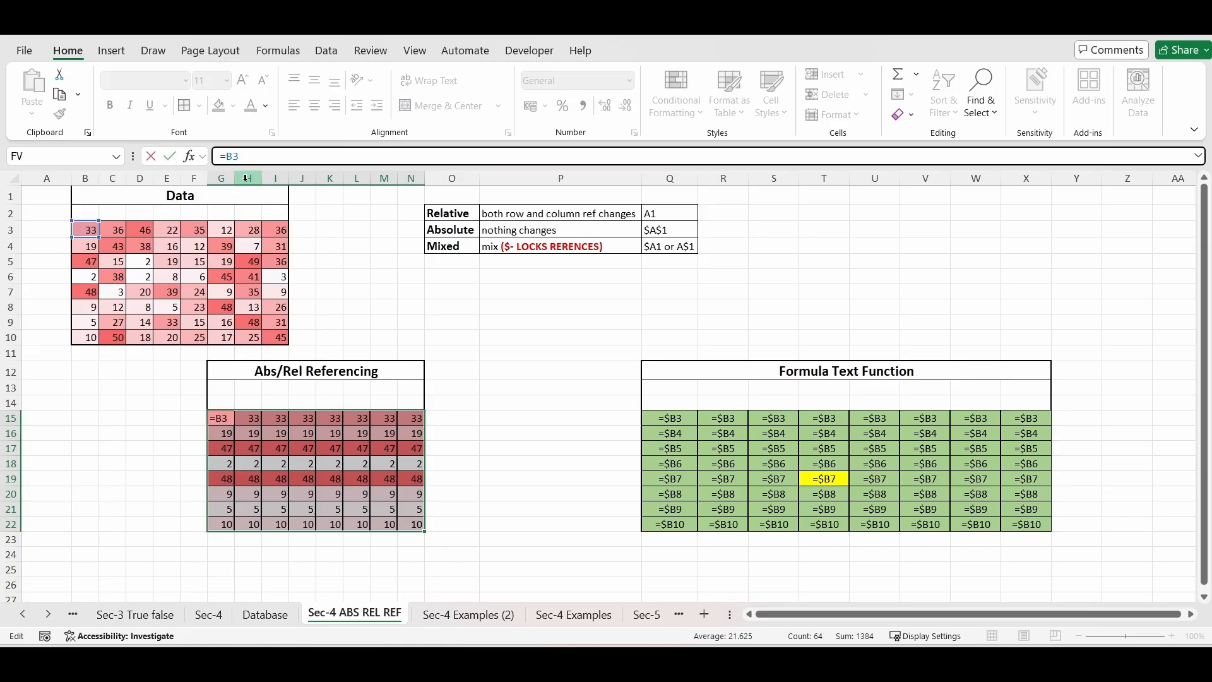
{"action": "type", "text": "$"}
{"action": "key", "text": "ctrl+Return"}
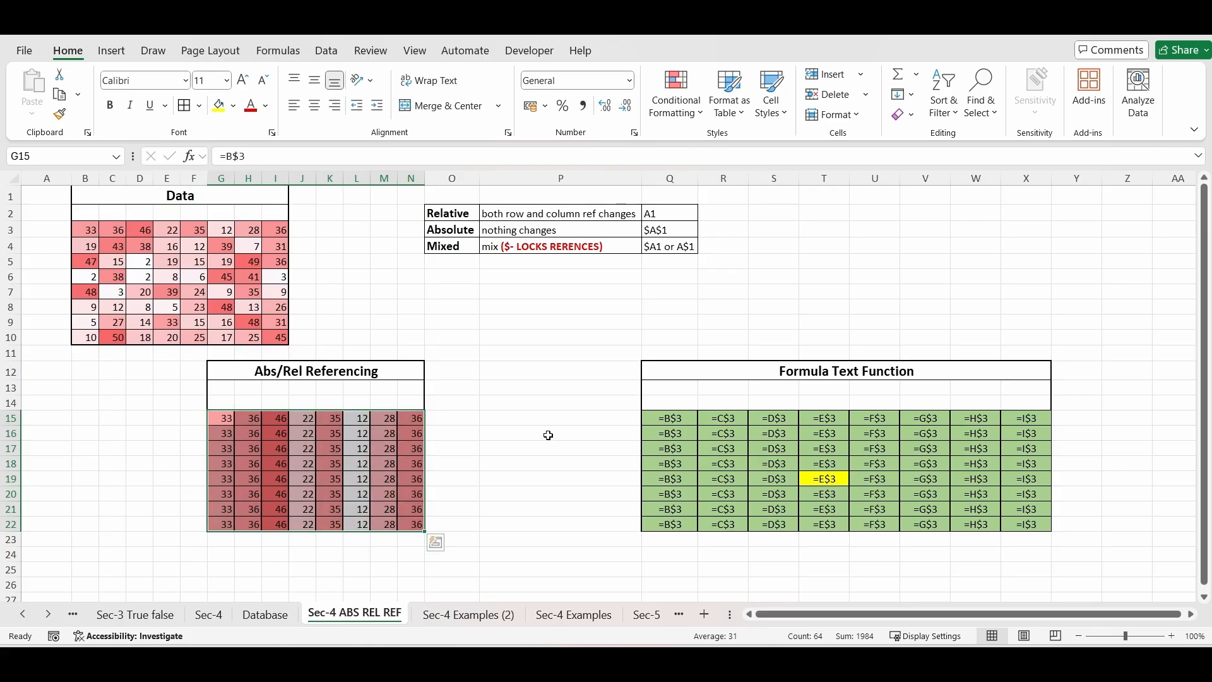
Step: Review the row-locked formula text in Q15 and compare it with the Mixed and Relative definitions in the reference-type notes
{"action": "left_click", "coordinate": [671, 420]}
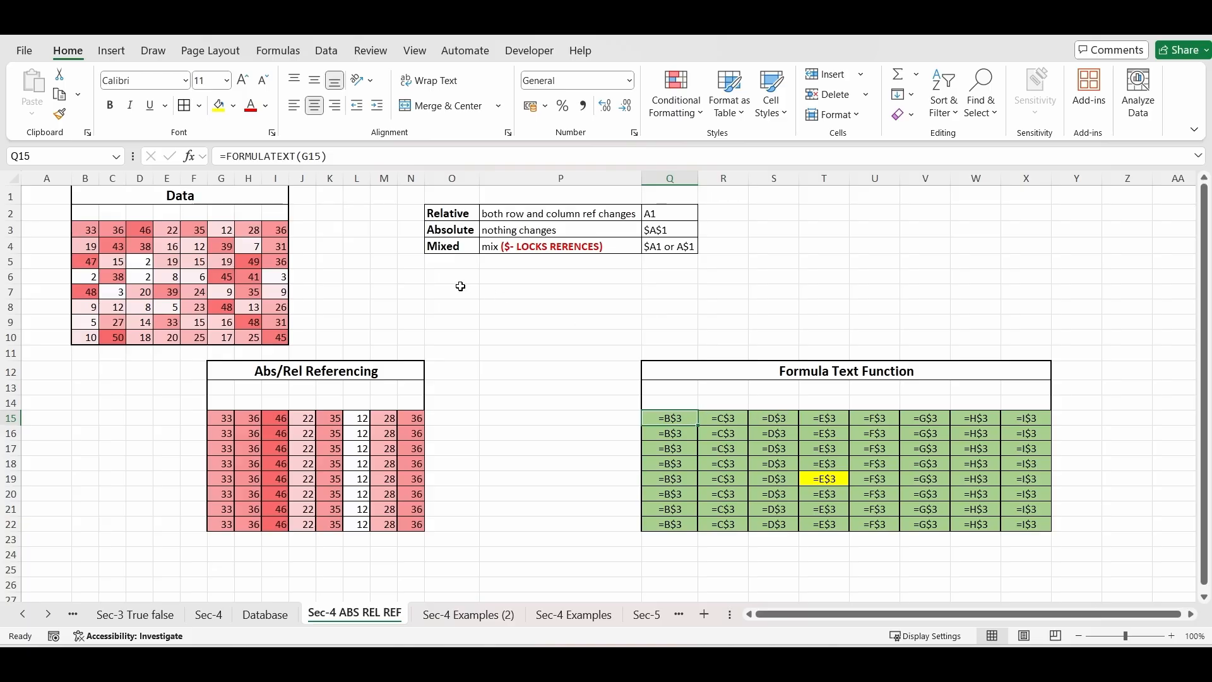
{"action": "left_click", "coordinate": [449, 248]}
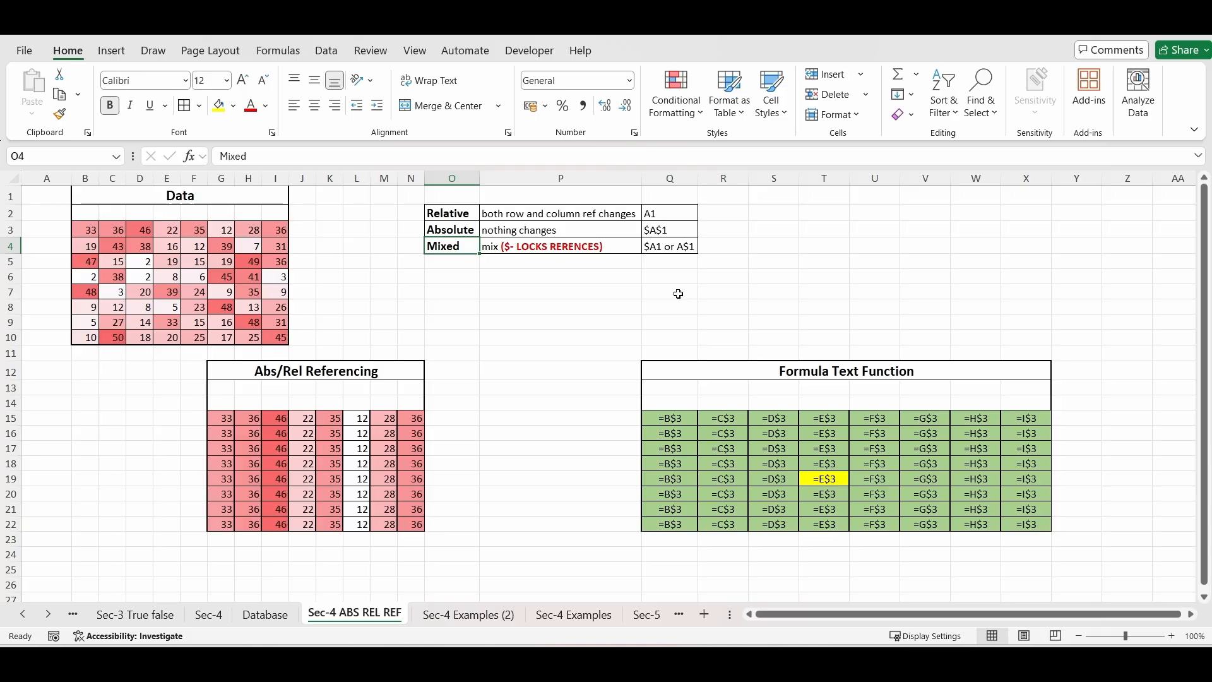
{"action": "left_click", "coordinate": [452, 214]}
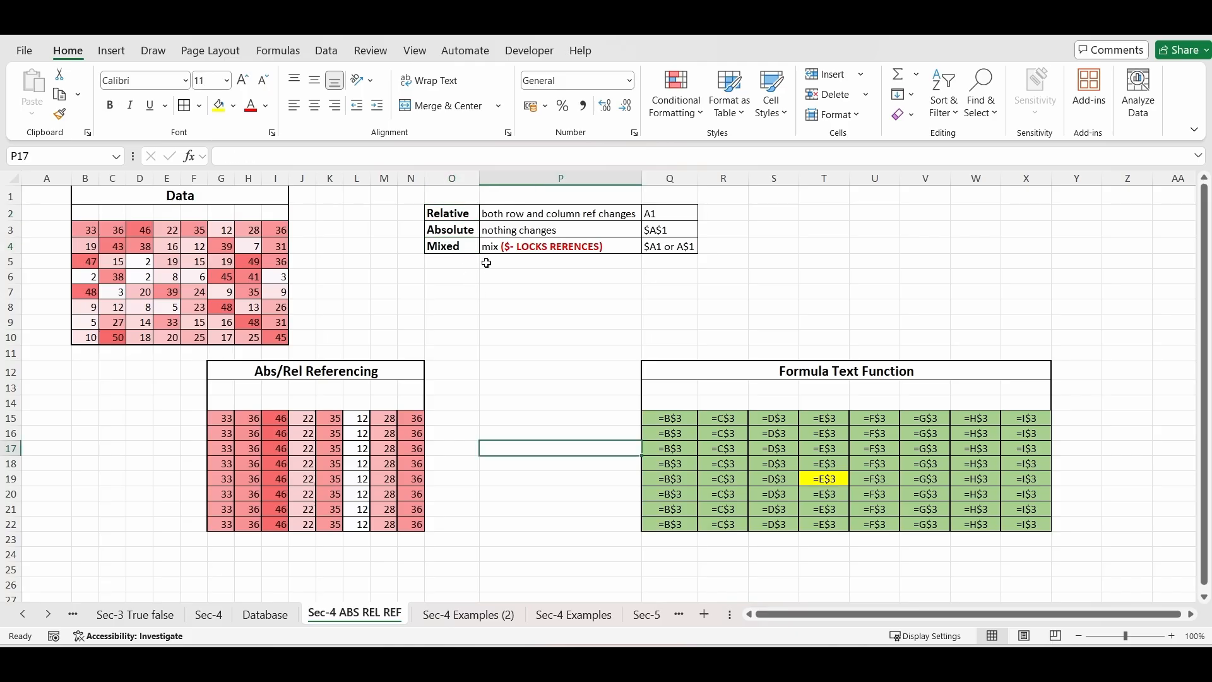
{"action": "left_click", "coordinate": [459, 247]}
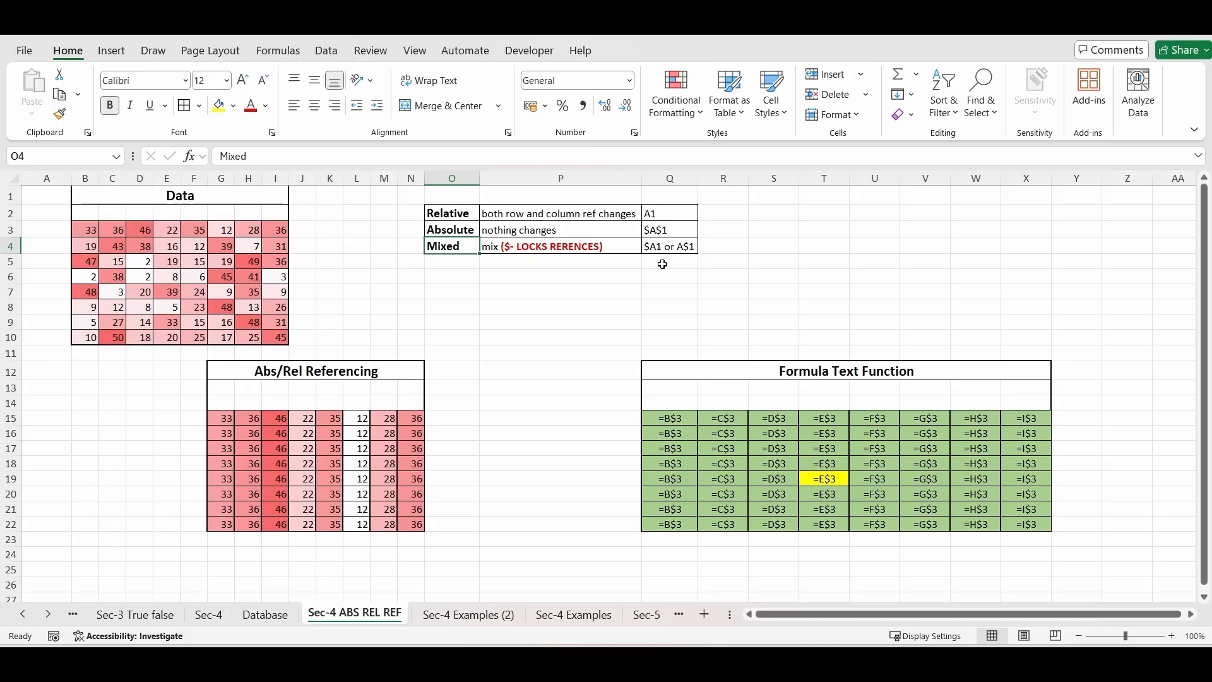
{"action": "left_click", "coordinate": [466, 214]}
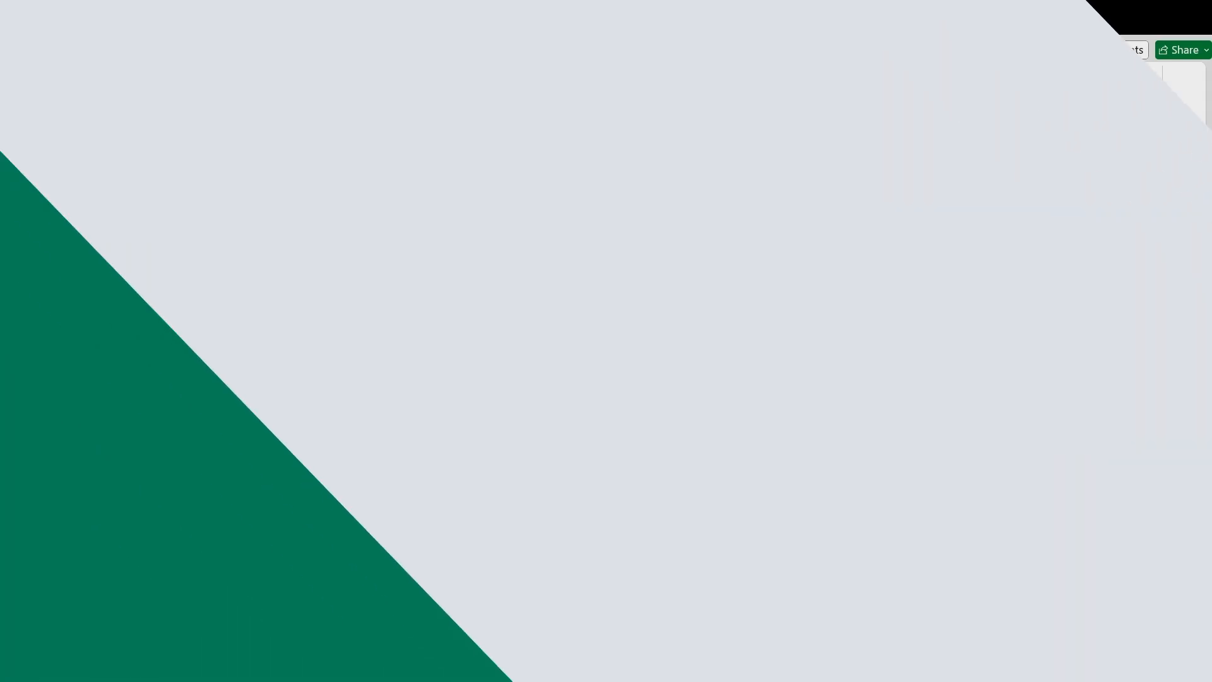